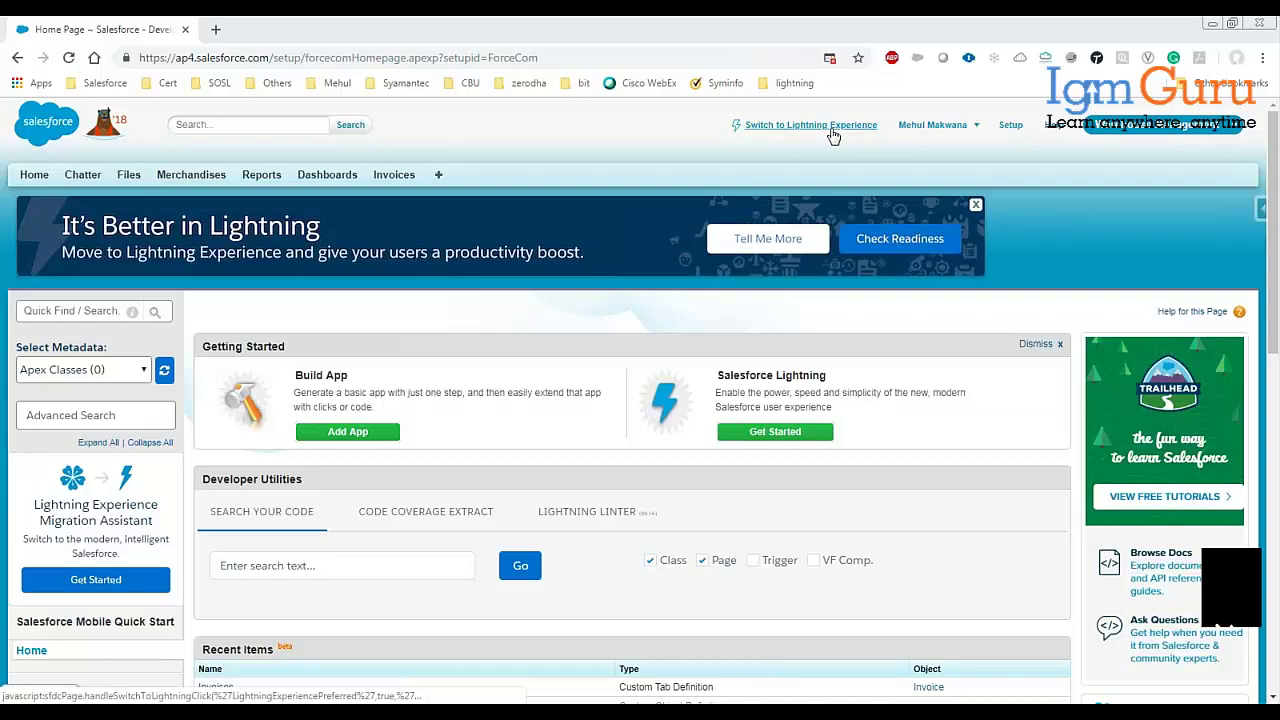
Step: Switch to Lightning Experience and dismiss the notification request, the welcome window and the help tip
left_click(812, 134)
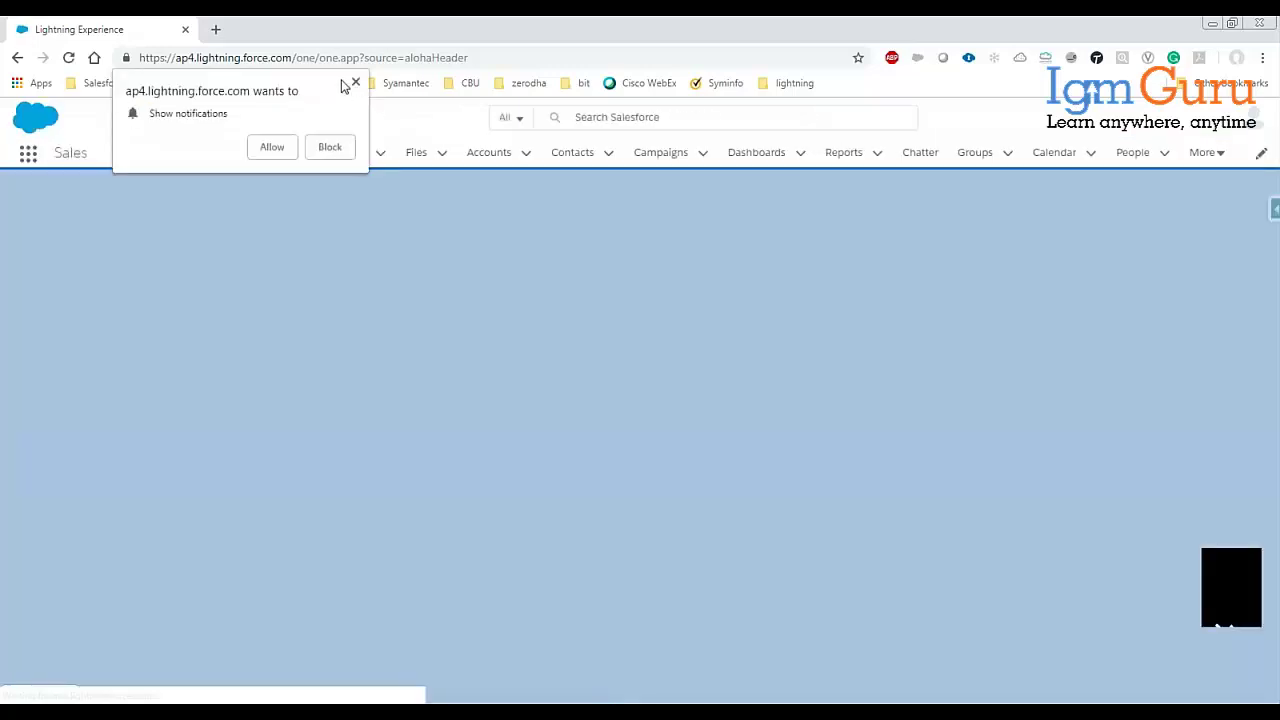
left_click(355, 83)
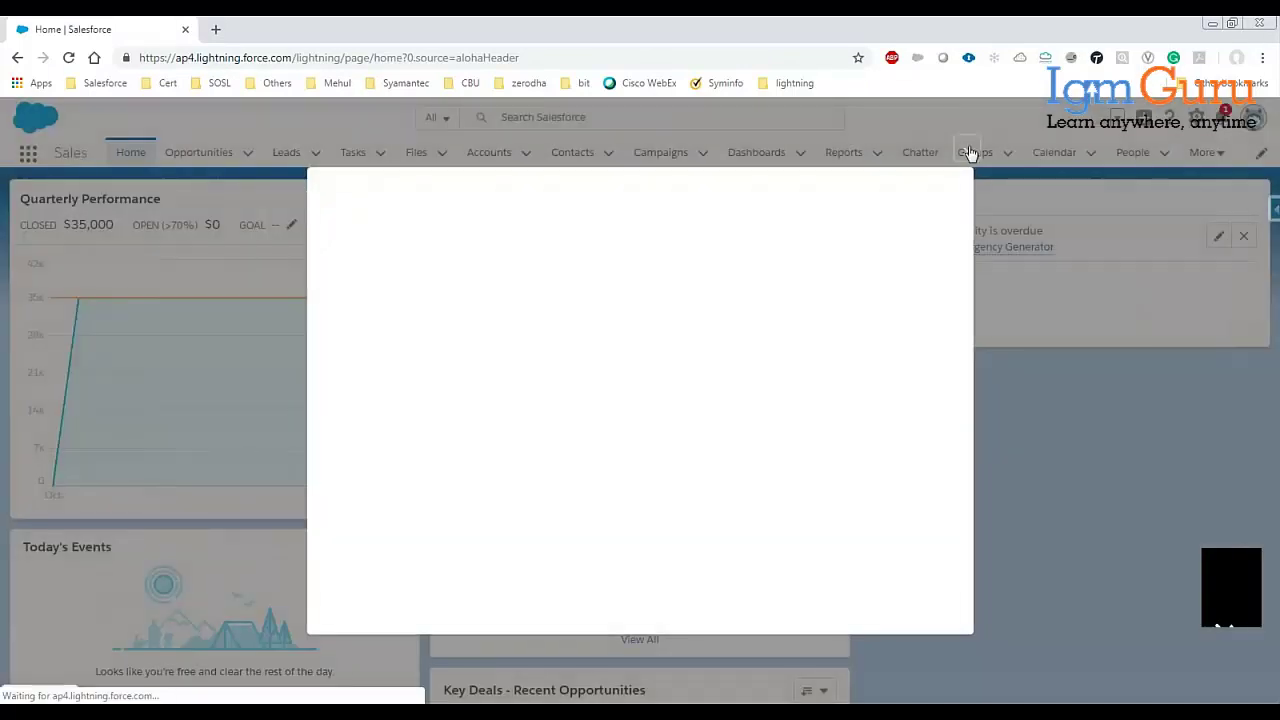
left_click(972, 153)
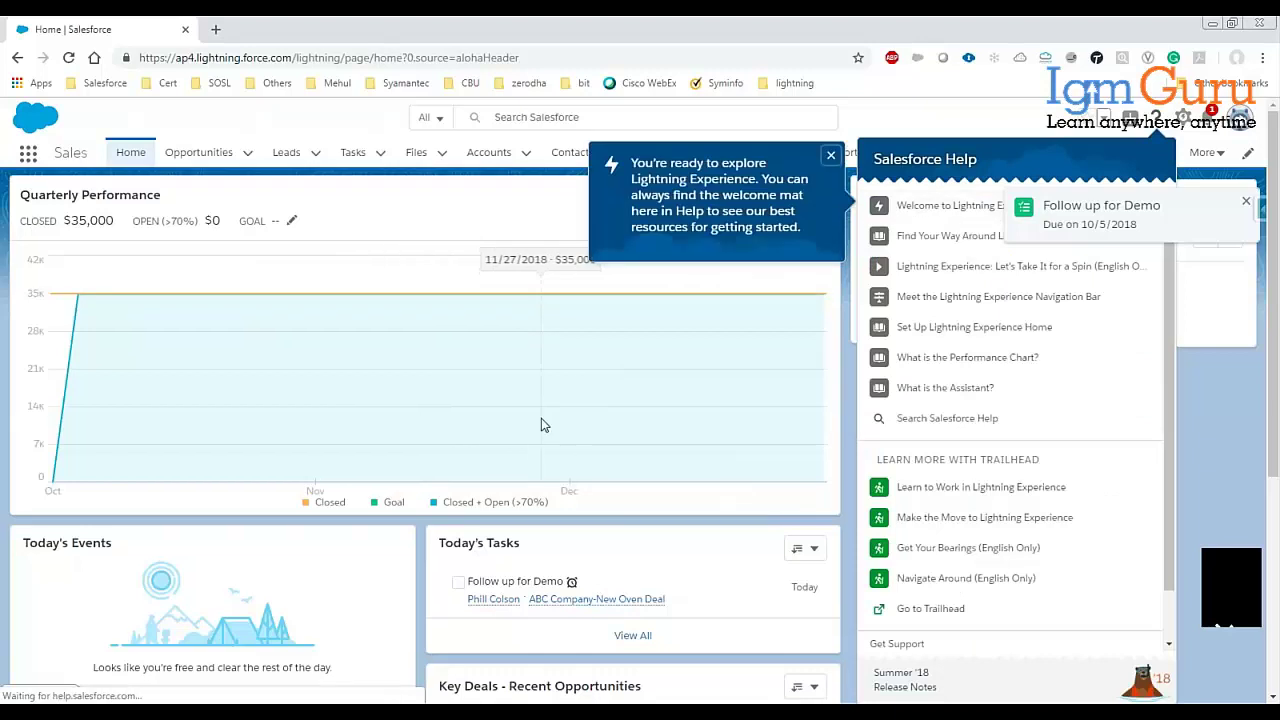
scroll(541, 425, "down", 4)
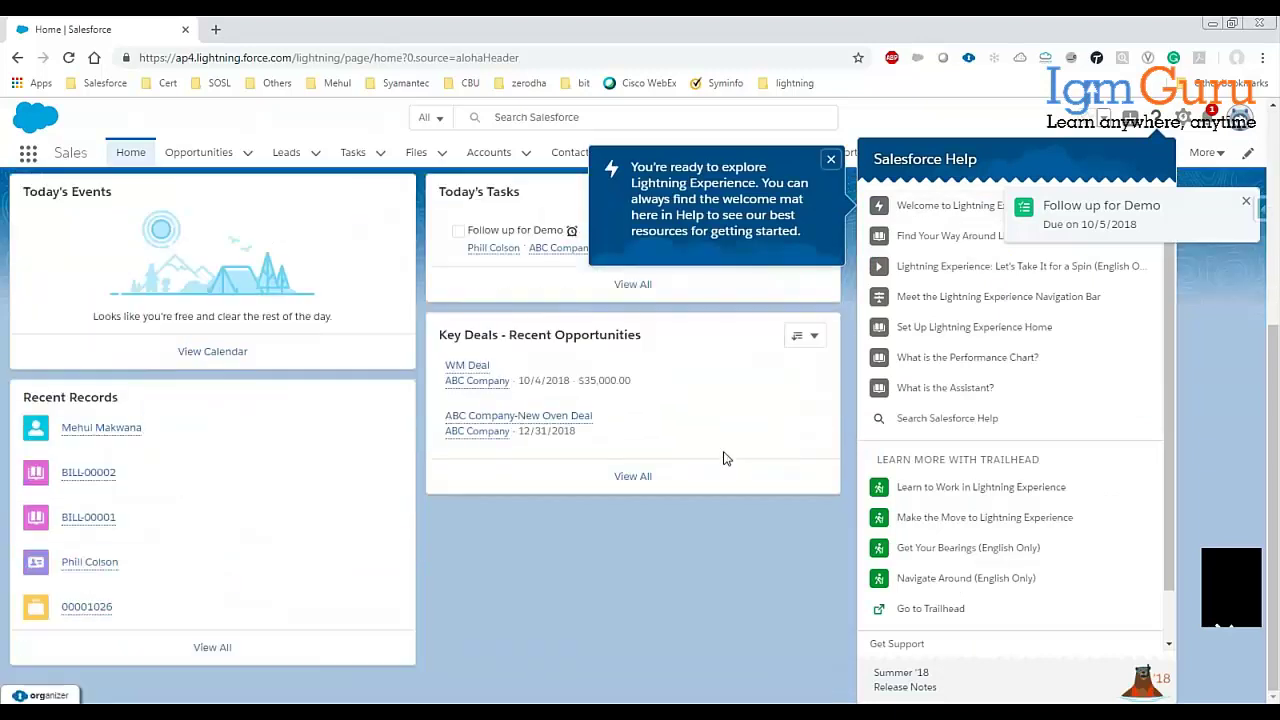
scroll(723, 457, "up", 2)
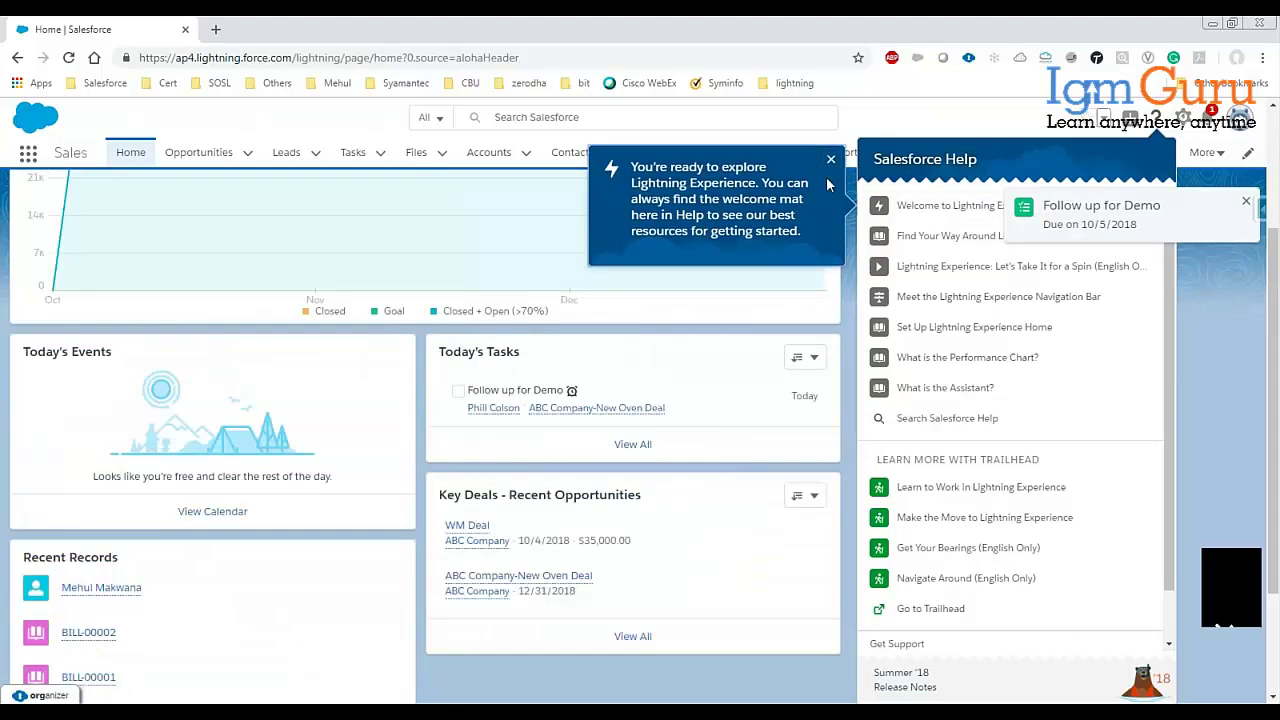
left_click(840, 193)
scroll(837, 354, "up", 3)
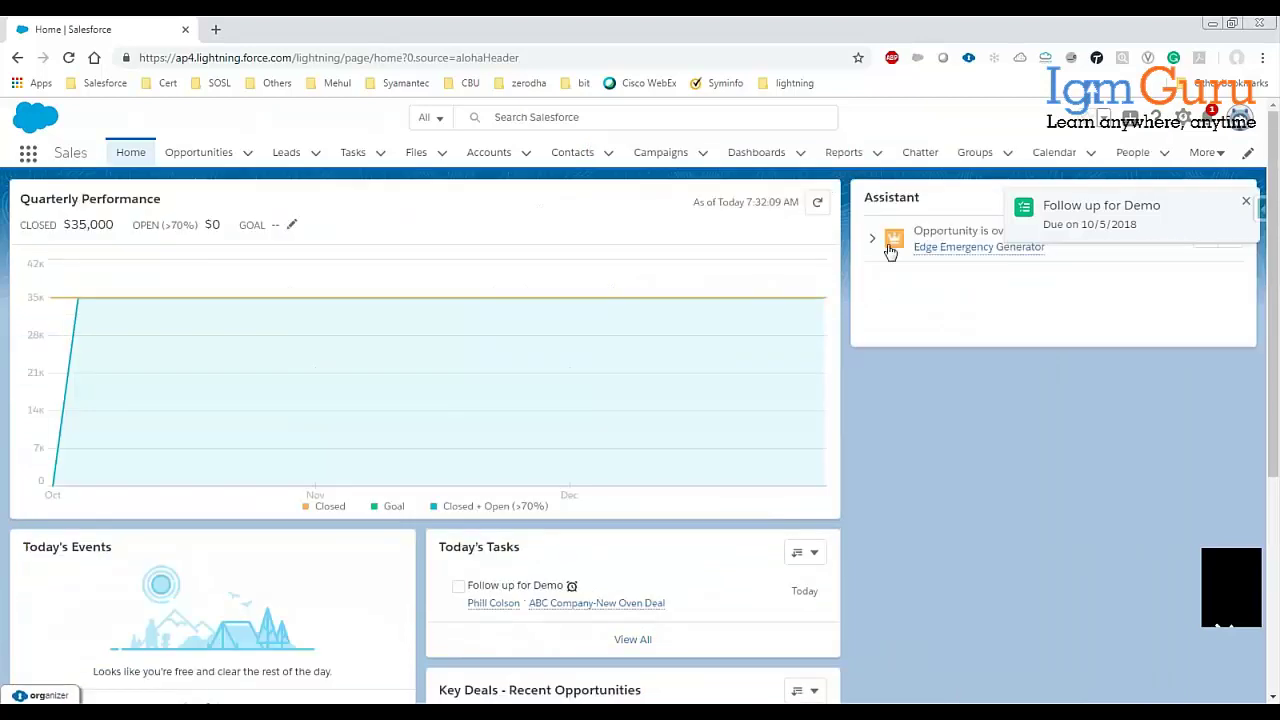
Step: Expand the overdue opportunity in the Assistant, dismiss the Follow up for Demo reminder and look over the home page
left_click(873, 240)
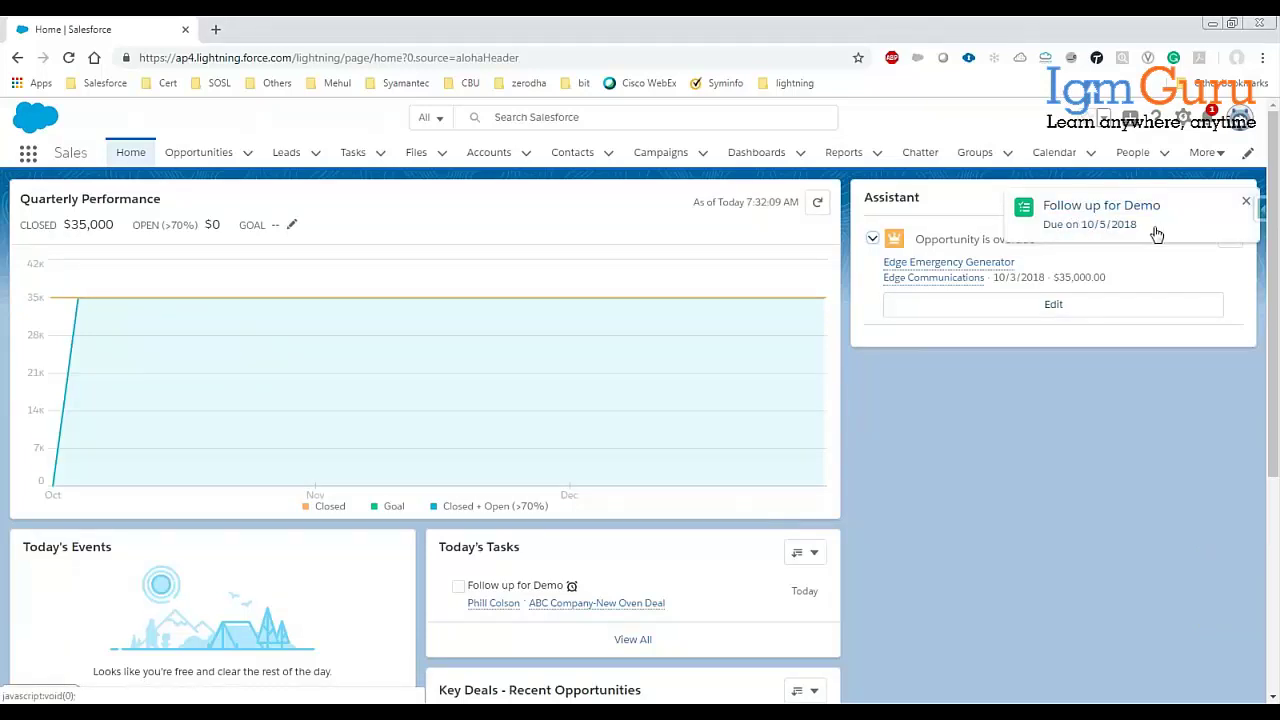
left_click(1245, 205)
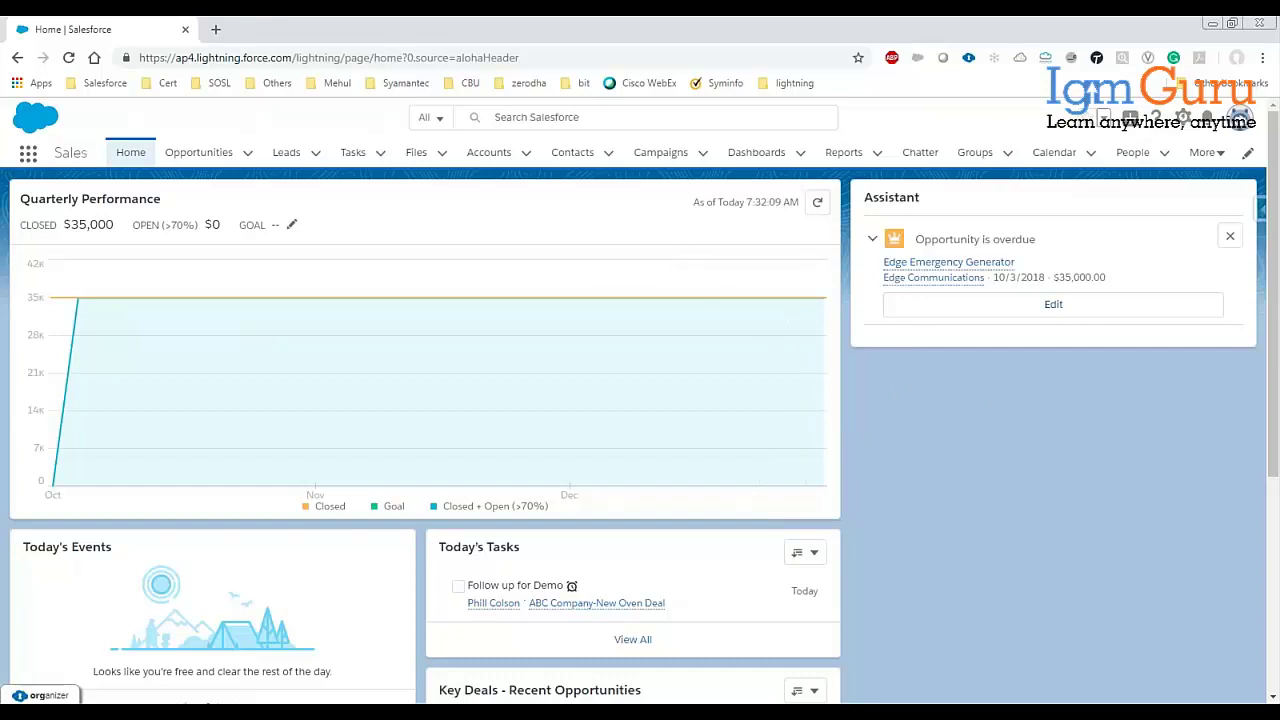
mouse_move(957, 266)
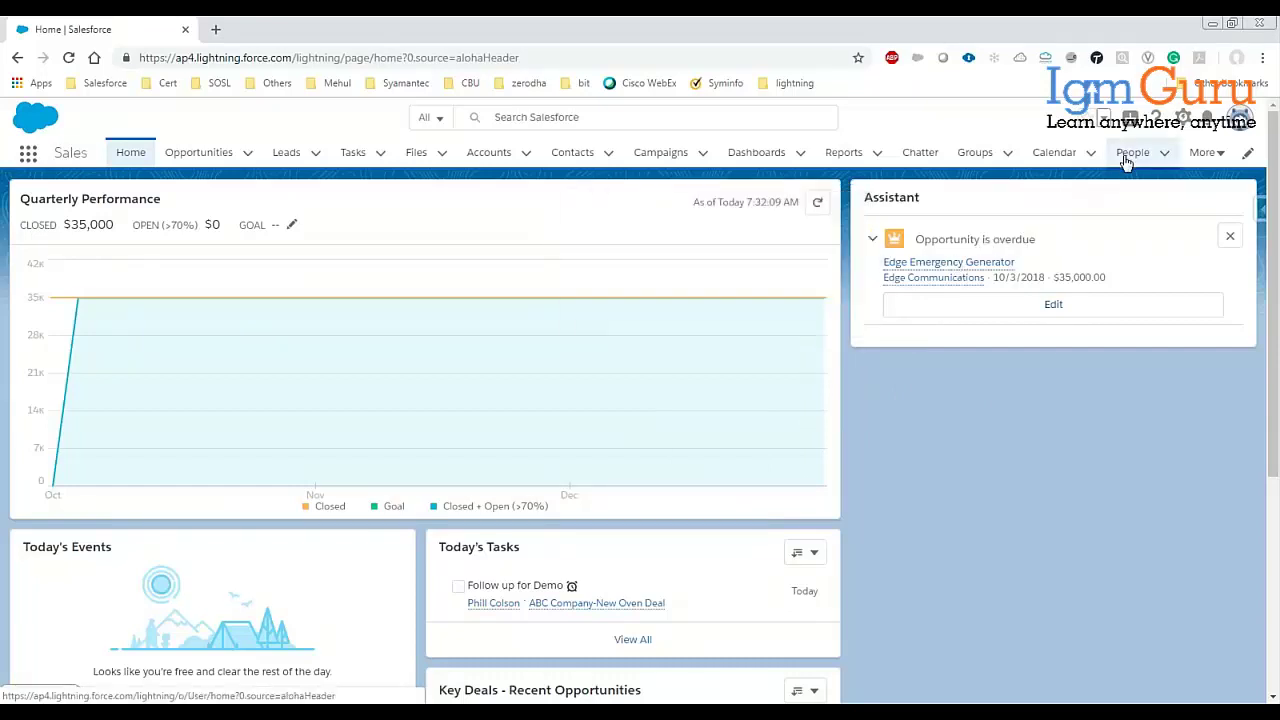
scroll(876, 400, "down", 3)
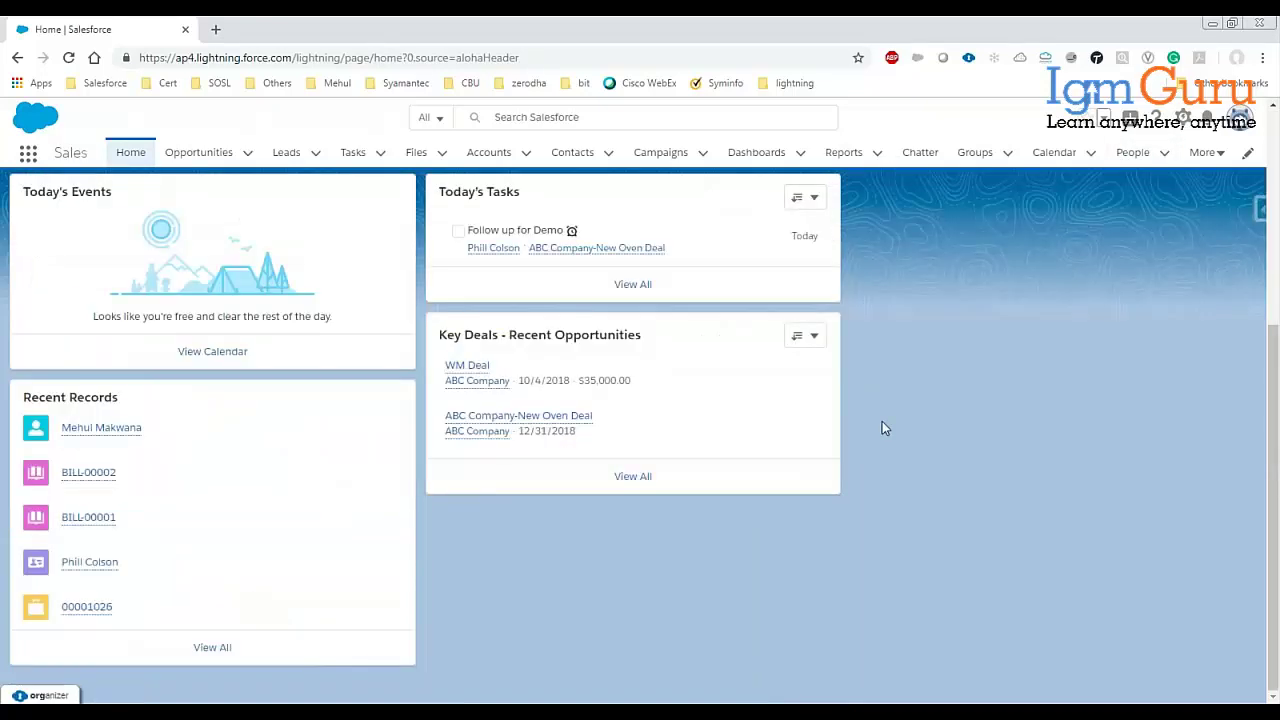
scroll(882, 421, "up", 3)
Step: Switch back to Salesforce Classic and open Setup
left_click(1238, 119)
left_click(1046, 272)
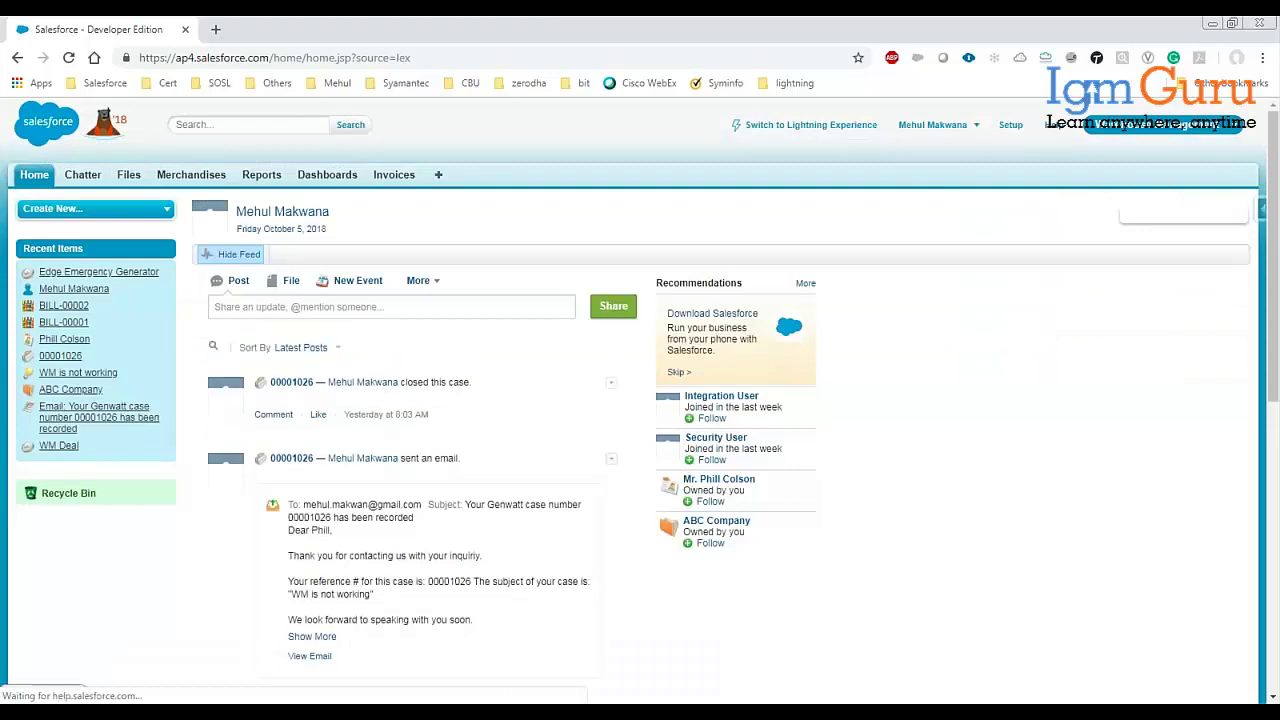
left_click(1022, 127)
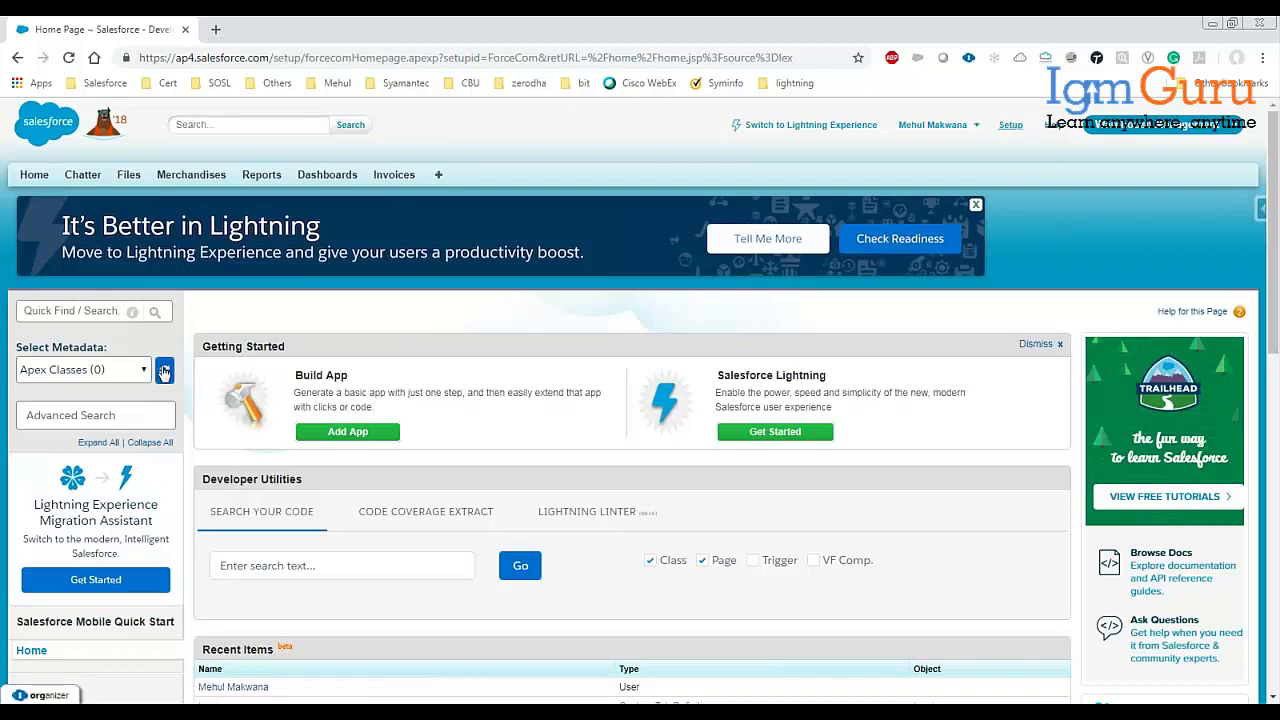
Step: Look over the Setup home page and start adding a new app from its Getting Started section
scroll(166, 401, "down", 1)
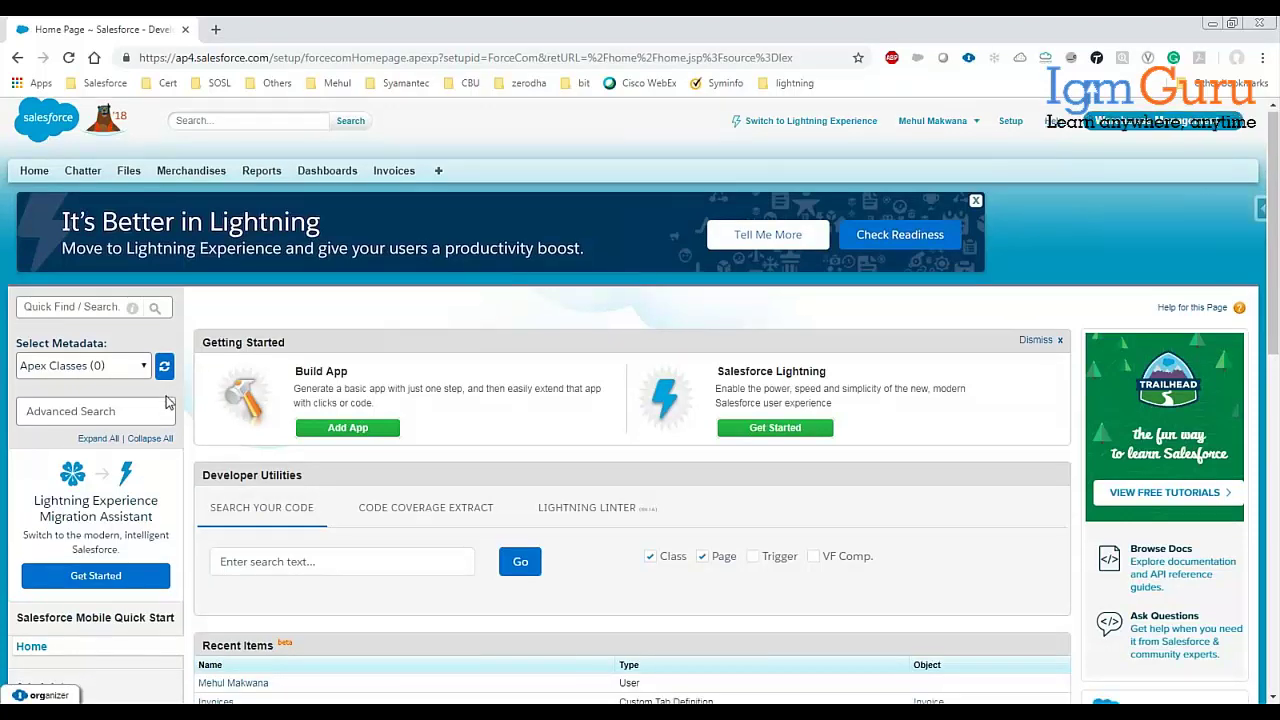
scroll(166, 401, "down", 8)
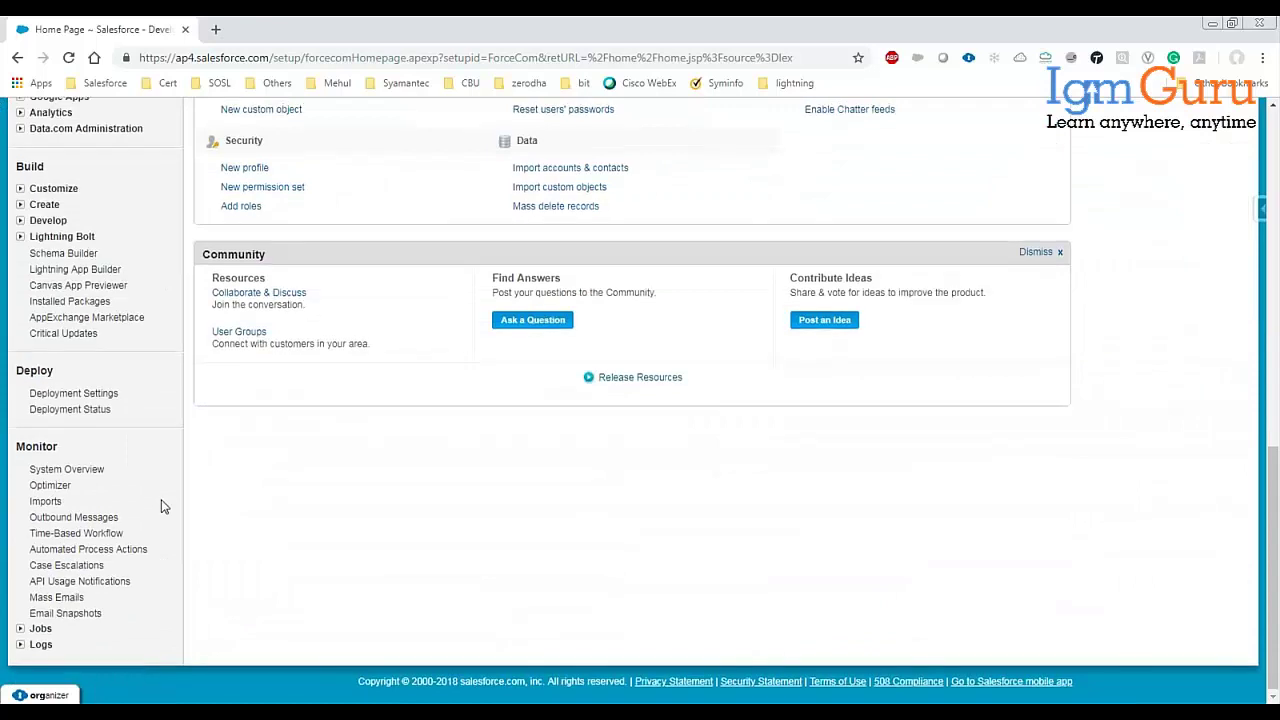
scroll(163, 506, "up", 4)
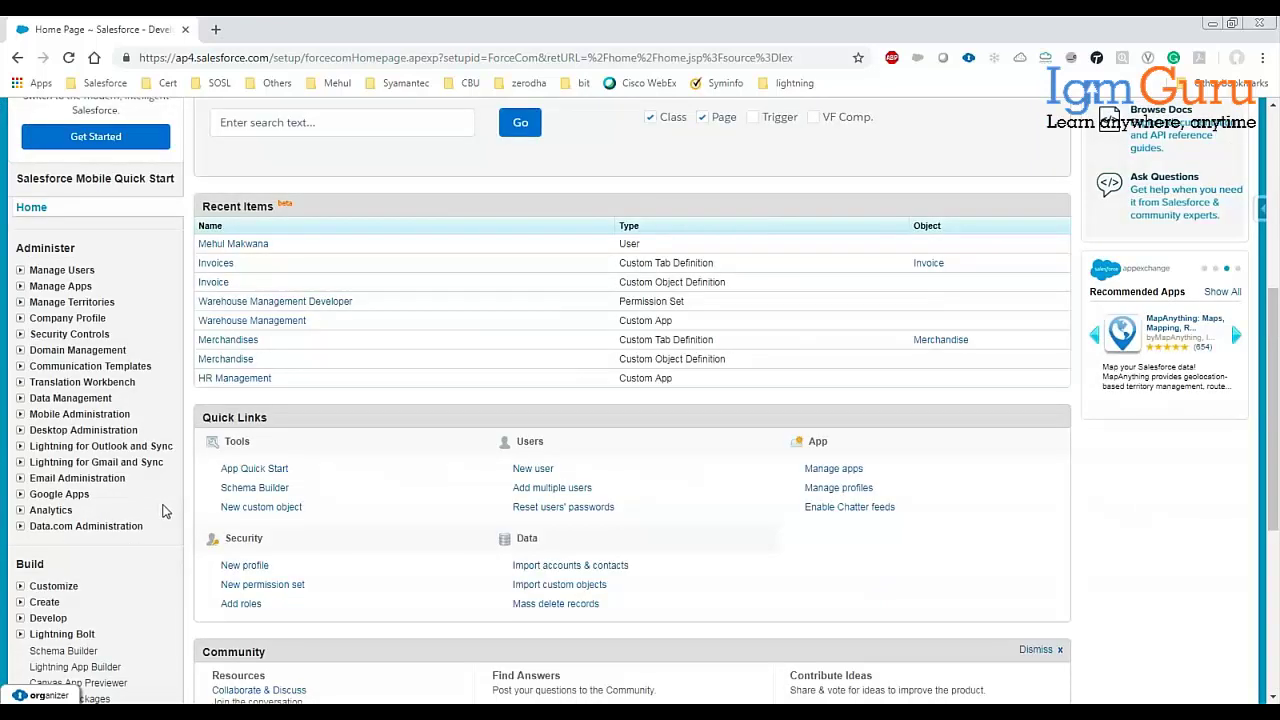
scroll(166, 511, "up", 1)
scroll(166, 511, "up", 3)
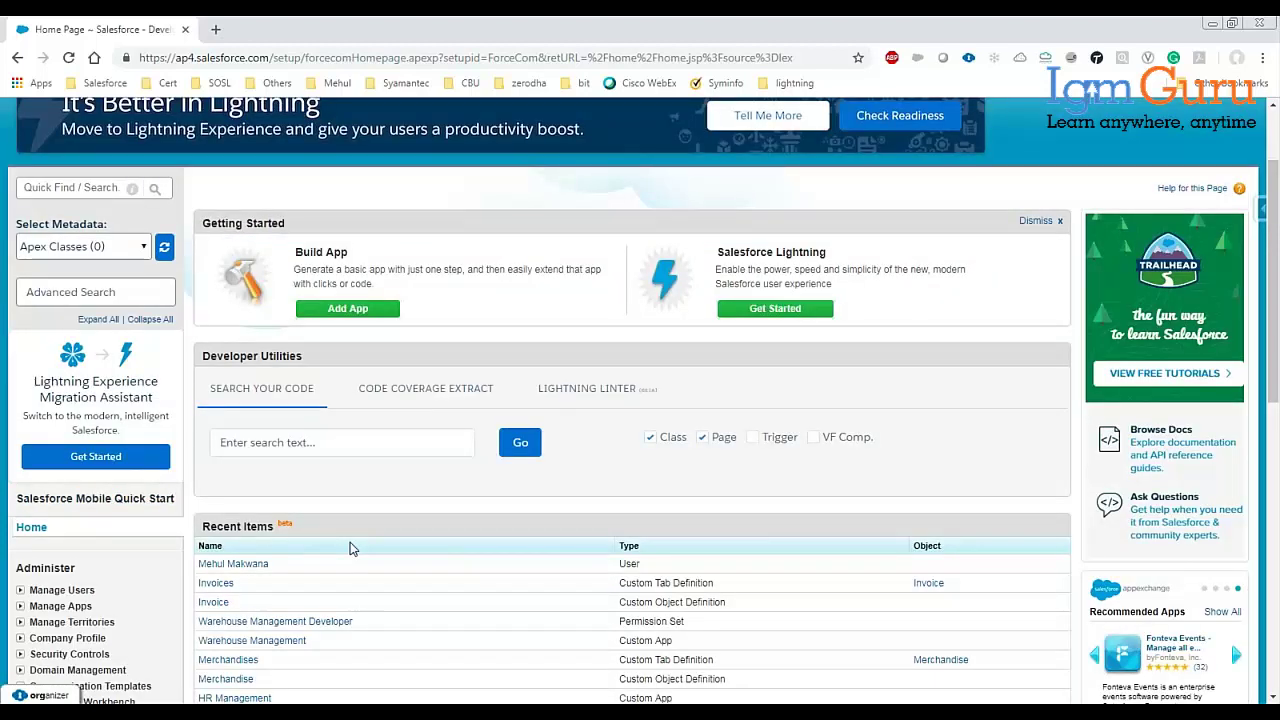
left_click_drag(222, 223, 307, 224)
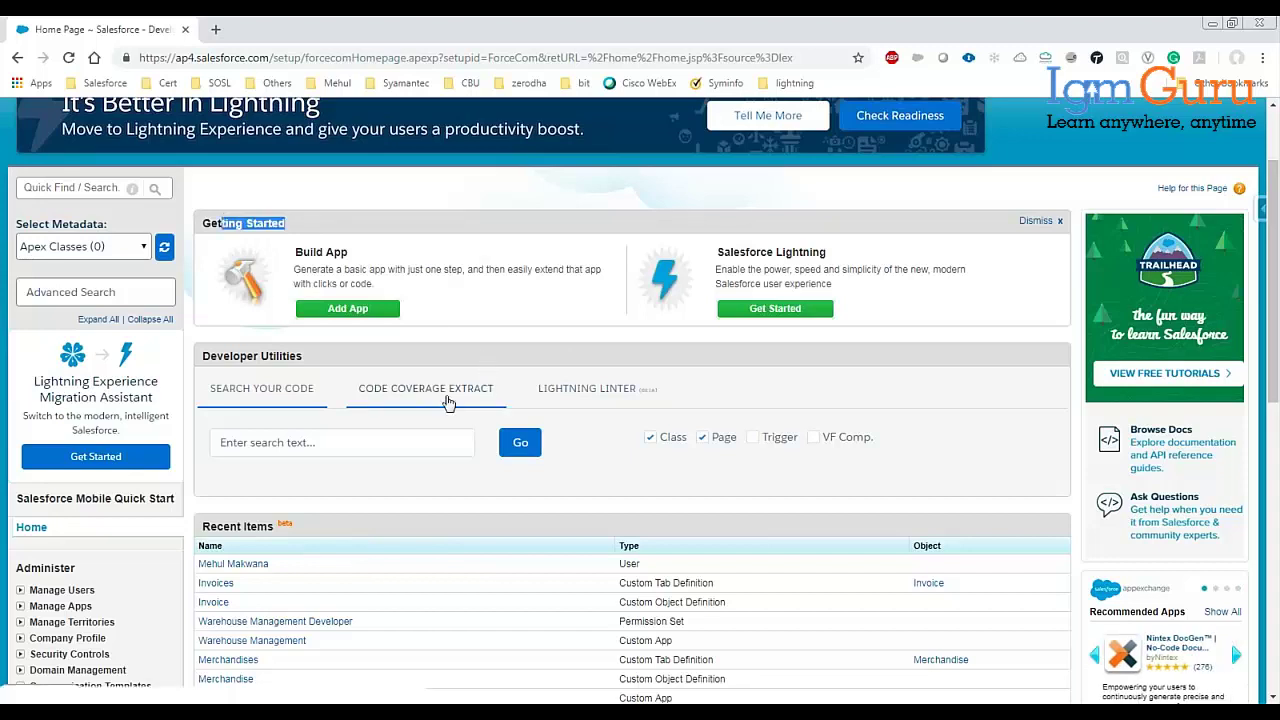
left_click(360, 312)
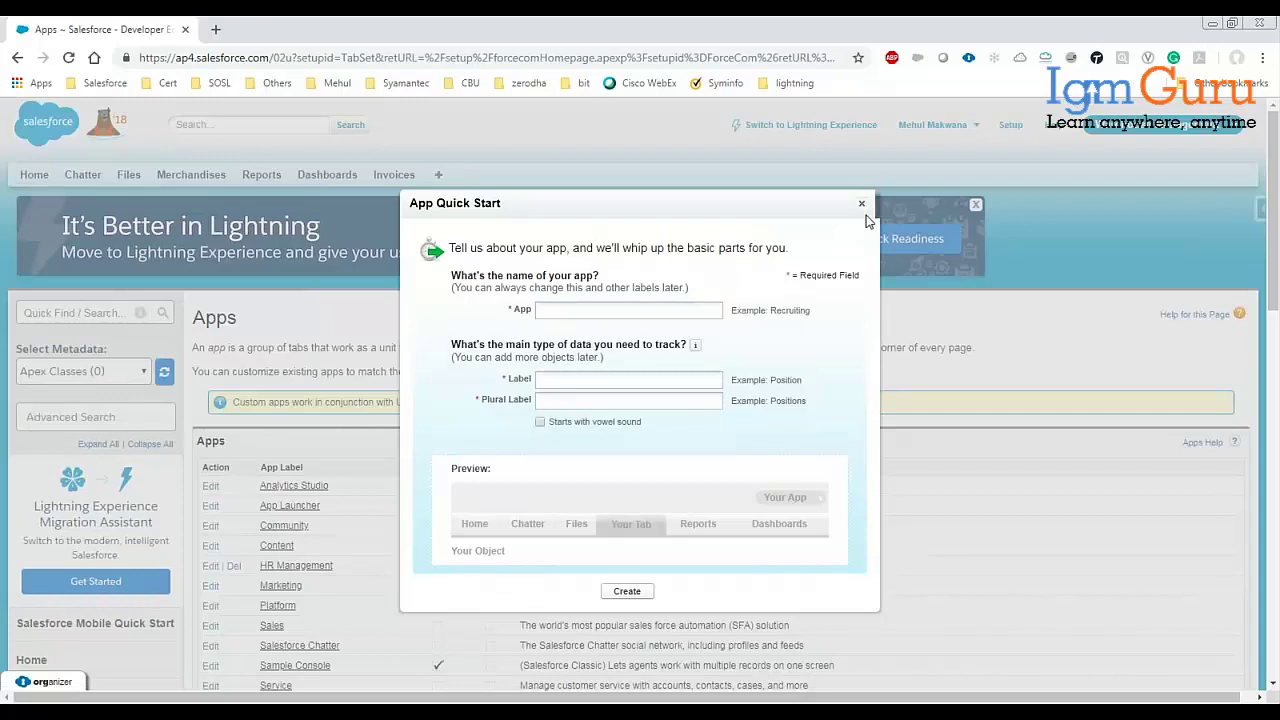
left_click(660, 311)
type("Test Application")
key("Tab")
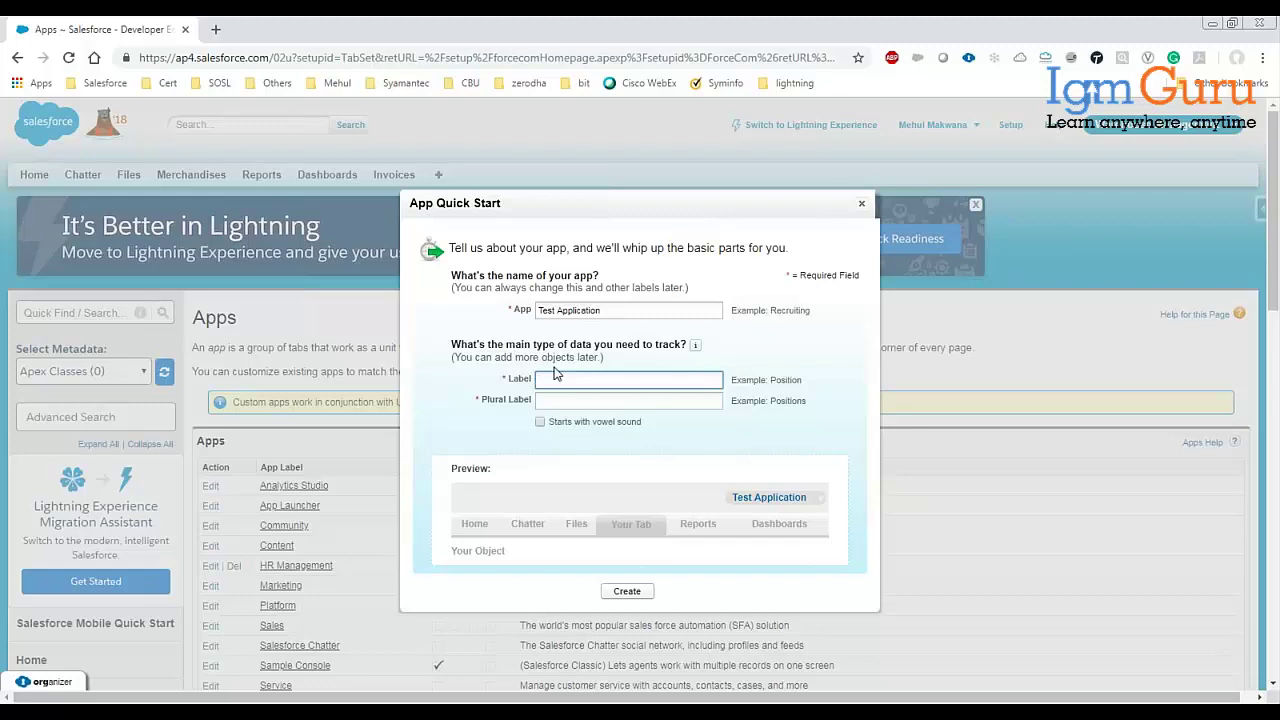
left_click_drag(622, 310, 492, 310)
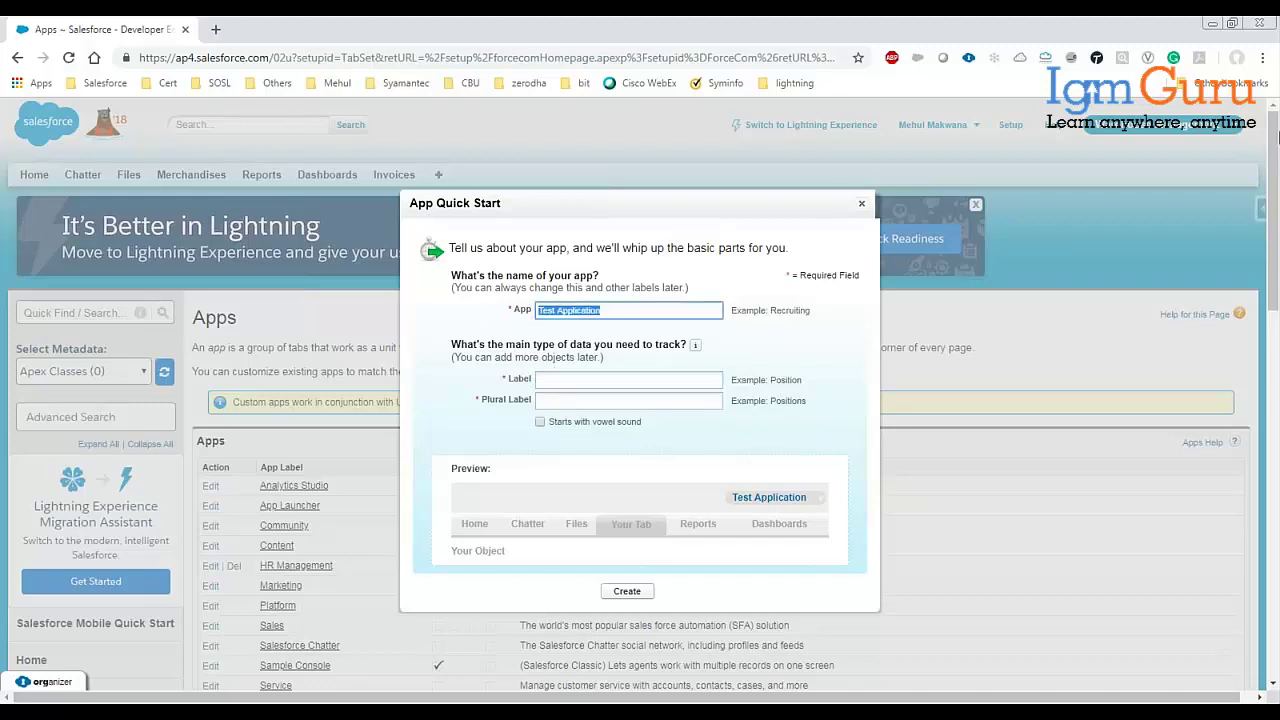
key("BackSpace")
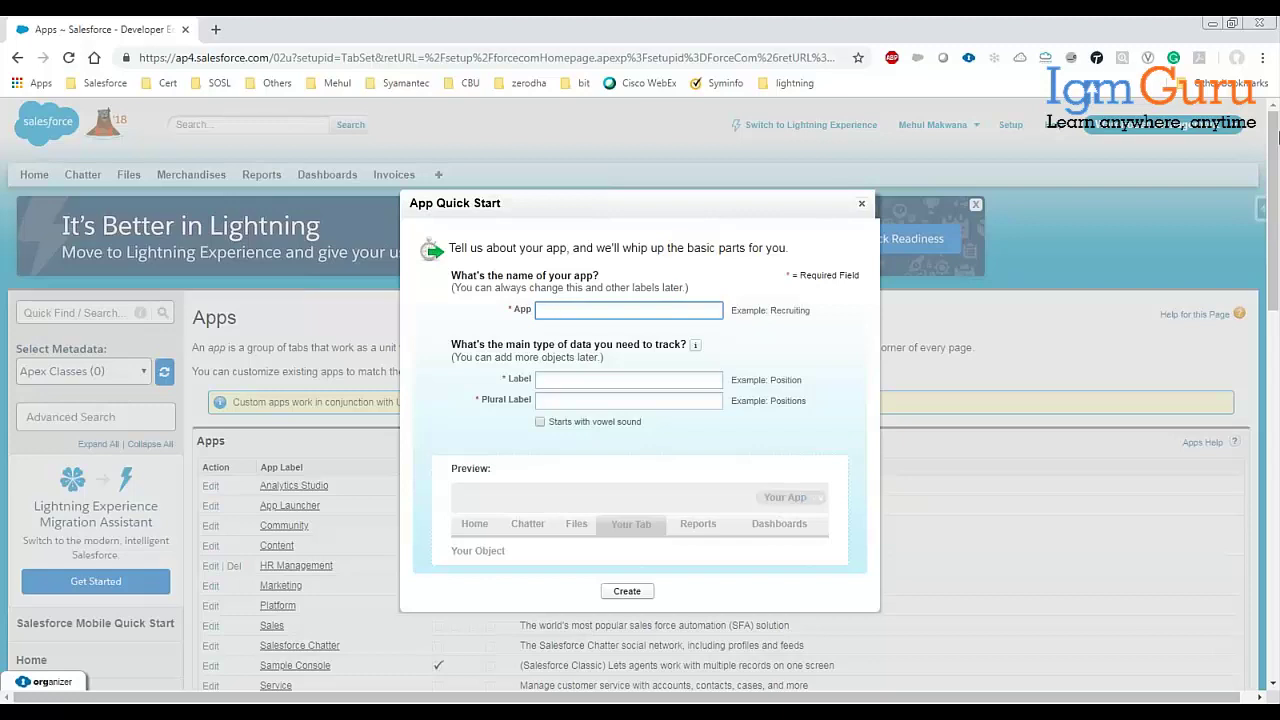
type("Warehouse")
left_click(628, 379)
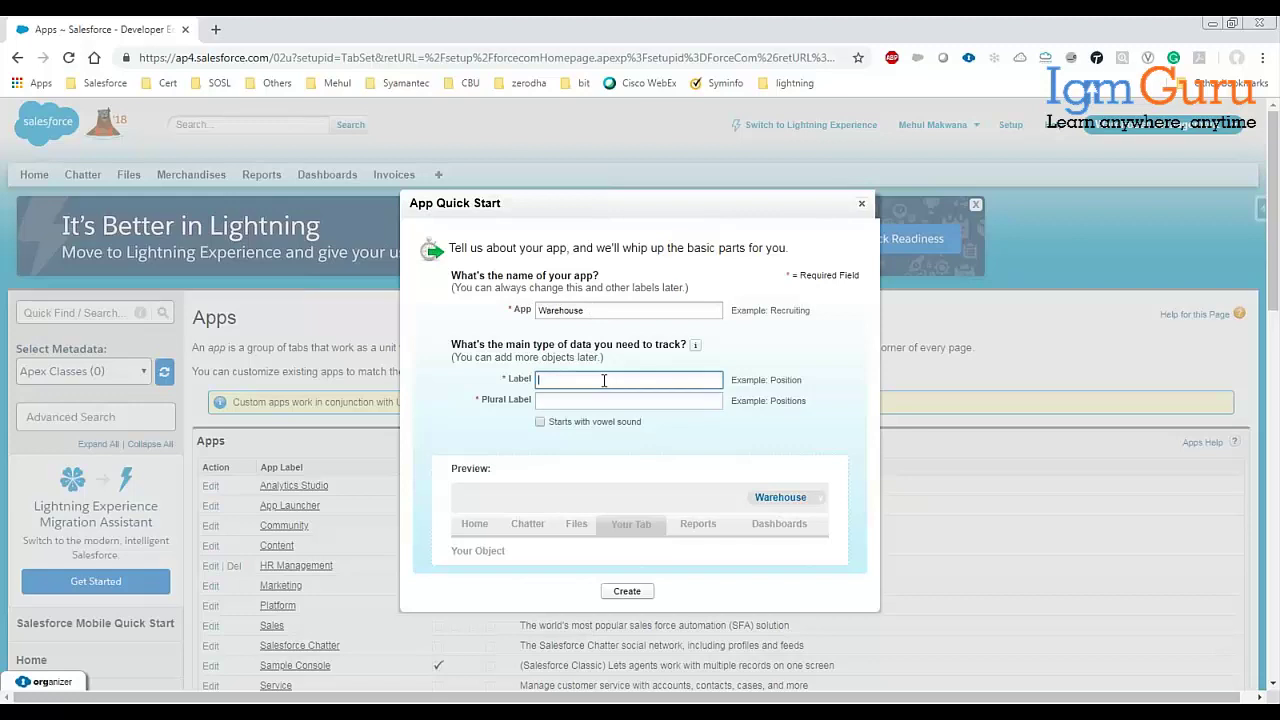
Step: Set the app name to the suggested example, Recruiting
double_click(779, 313)
key("ctrl+c")
left_click(653, 310)
key("ctrl+a")
key("ctrl+v")
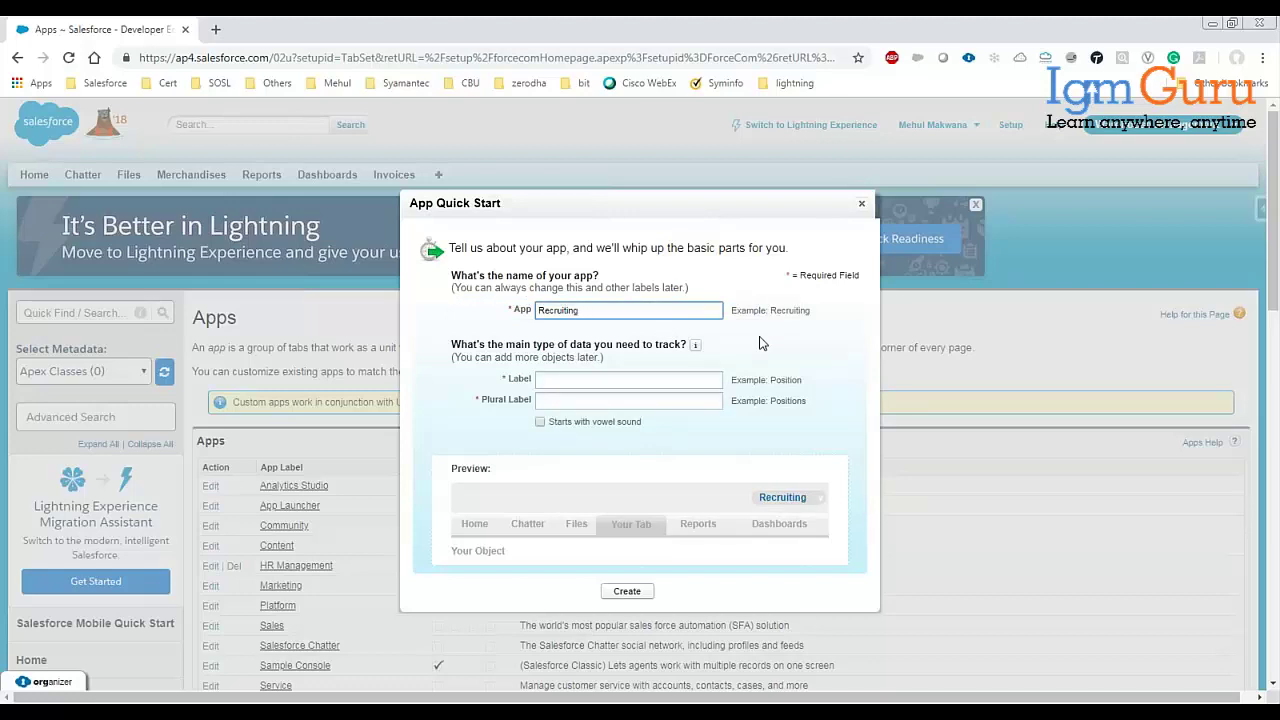
Step: Label the tracked data Position with the plural label Positions, create the app and go to it
double_click(795, 382)
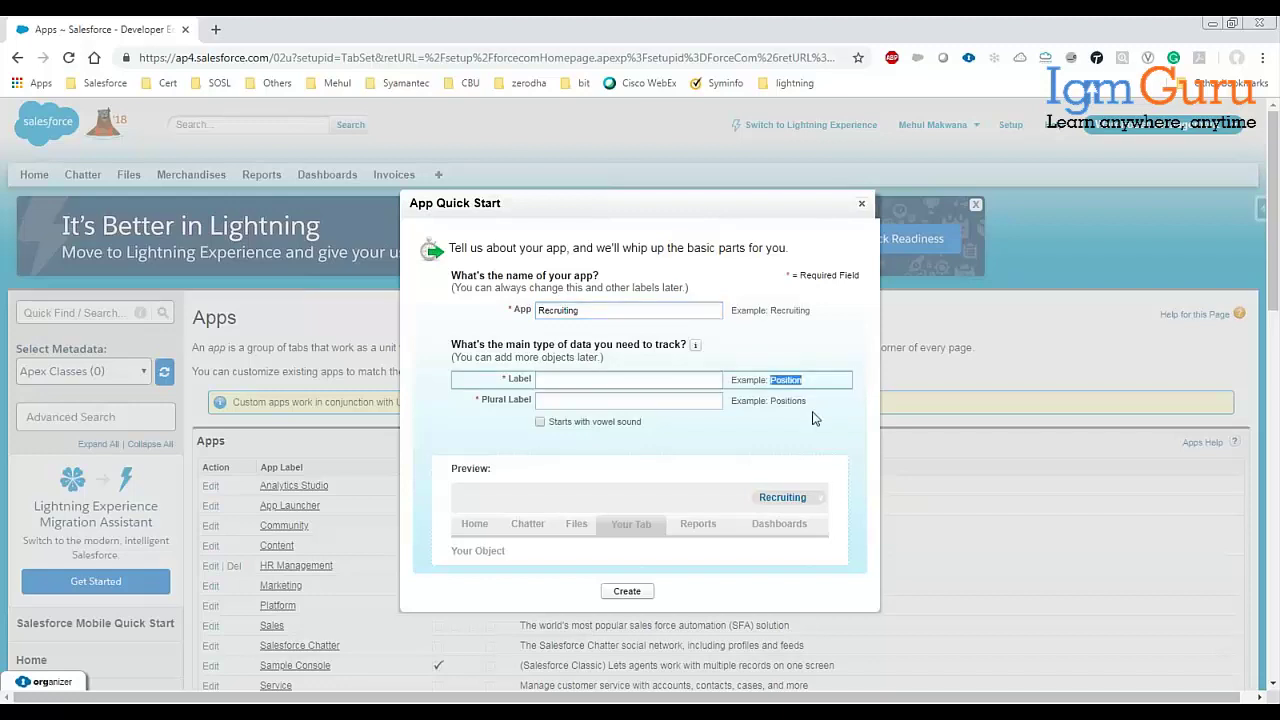
left_click(581, 379)
key("ctrl+v")
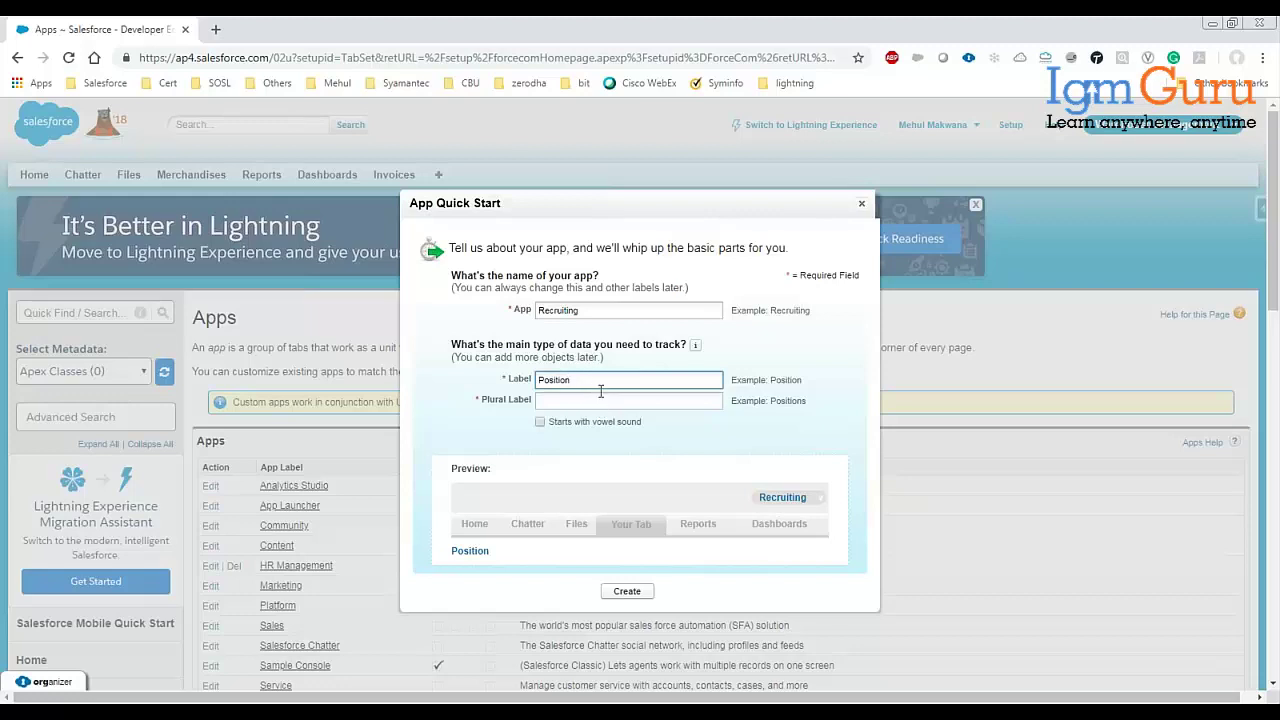
left_click(595, 399)
type("sitions")
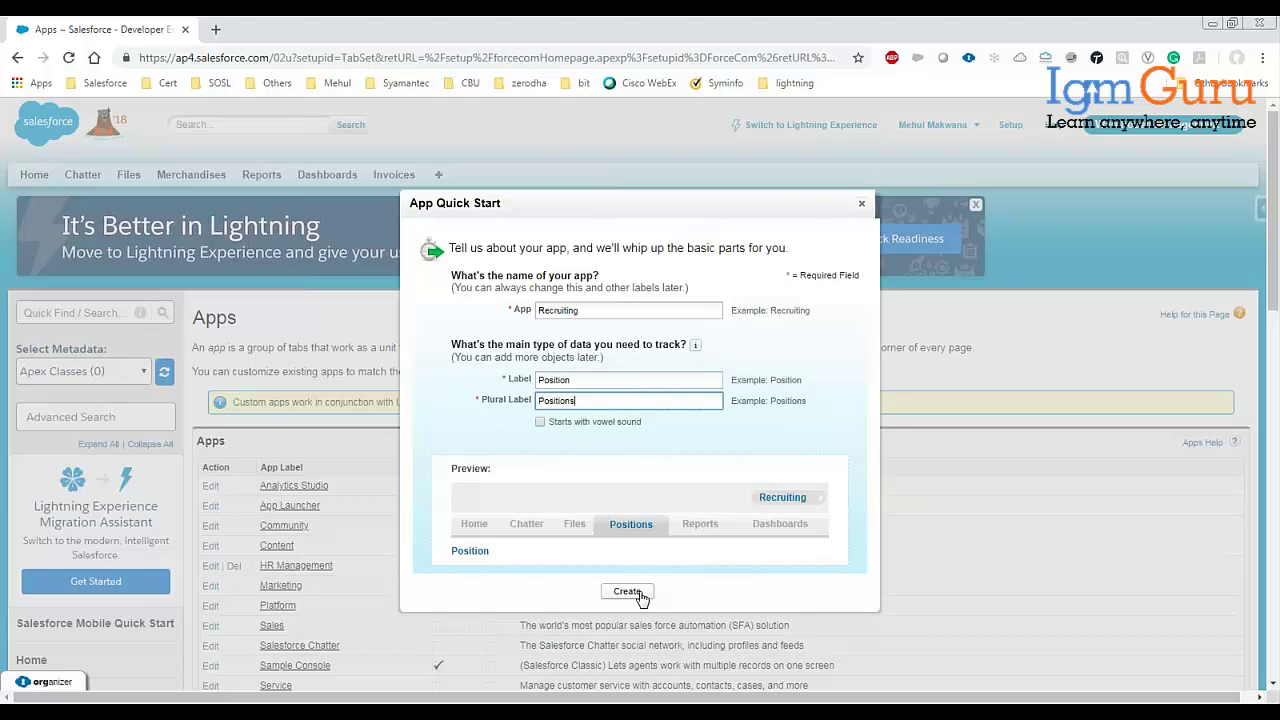
left_click(640, 595)
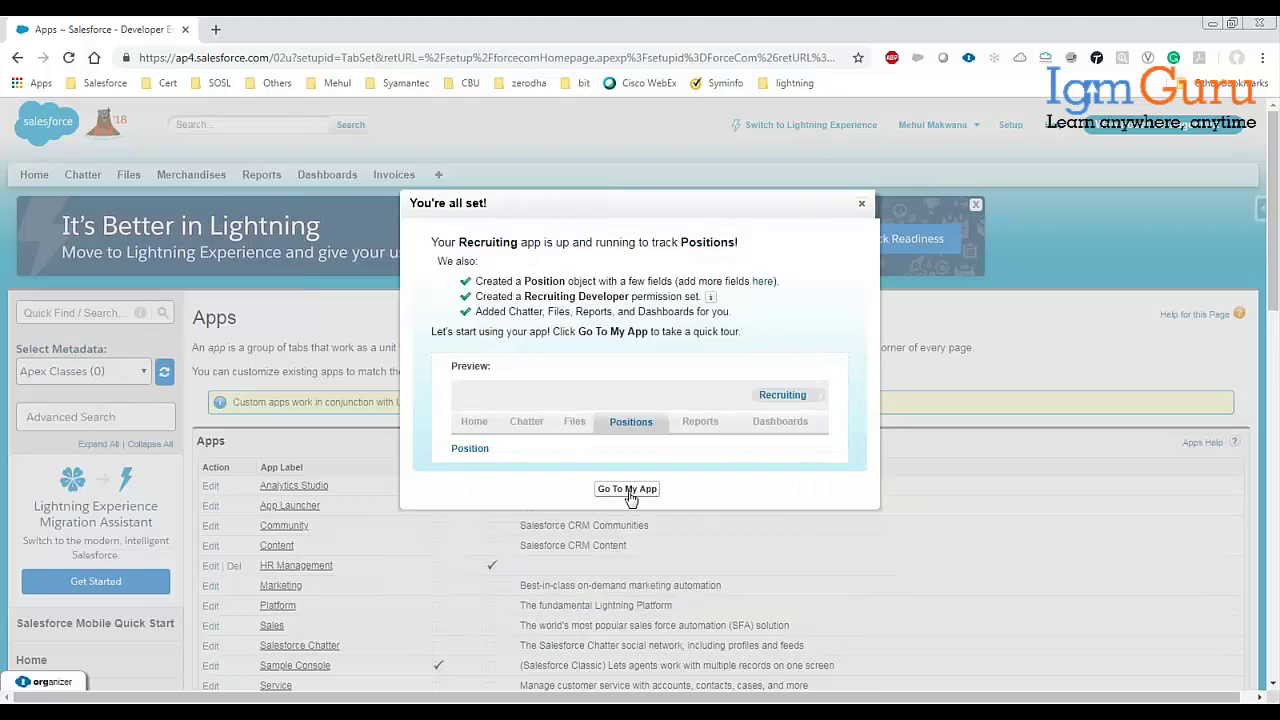
left_click(630, 489)
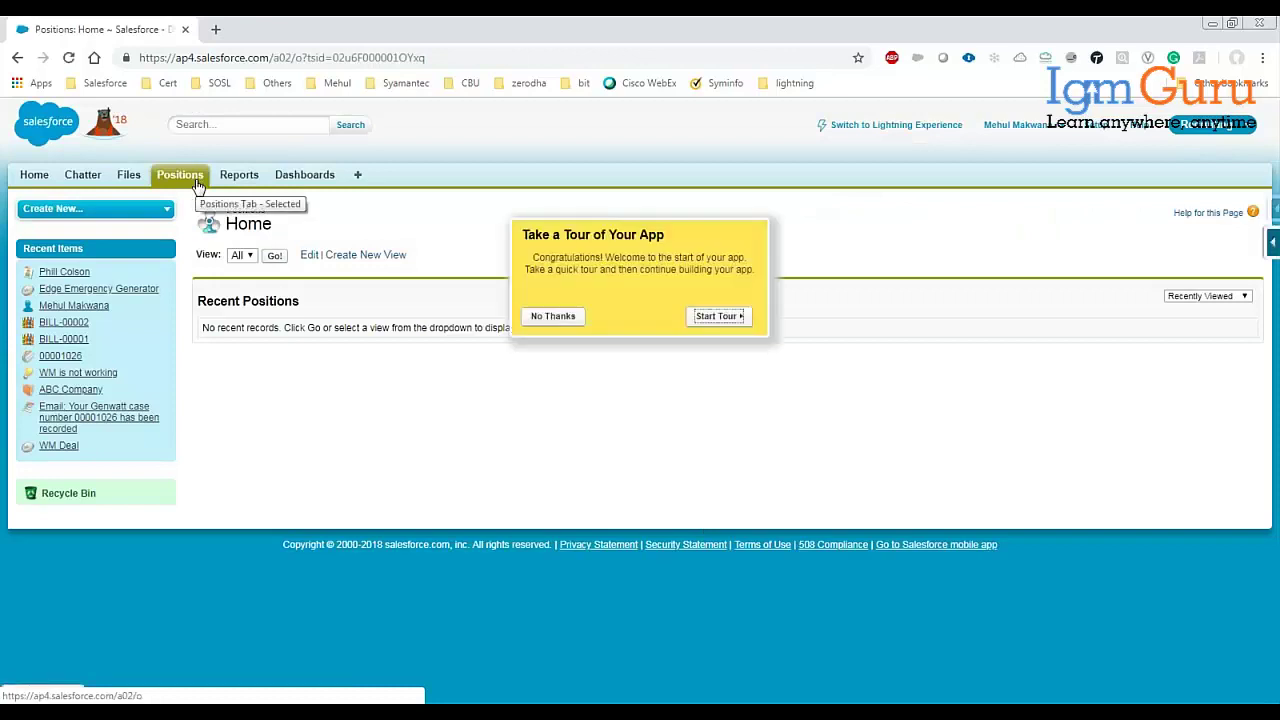
Step: Switch to the Sales app to compare its available tabs, and return to the Recruiting app
left_click(1217, 130)
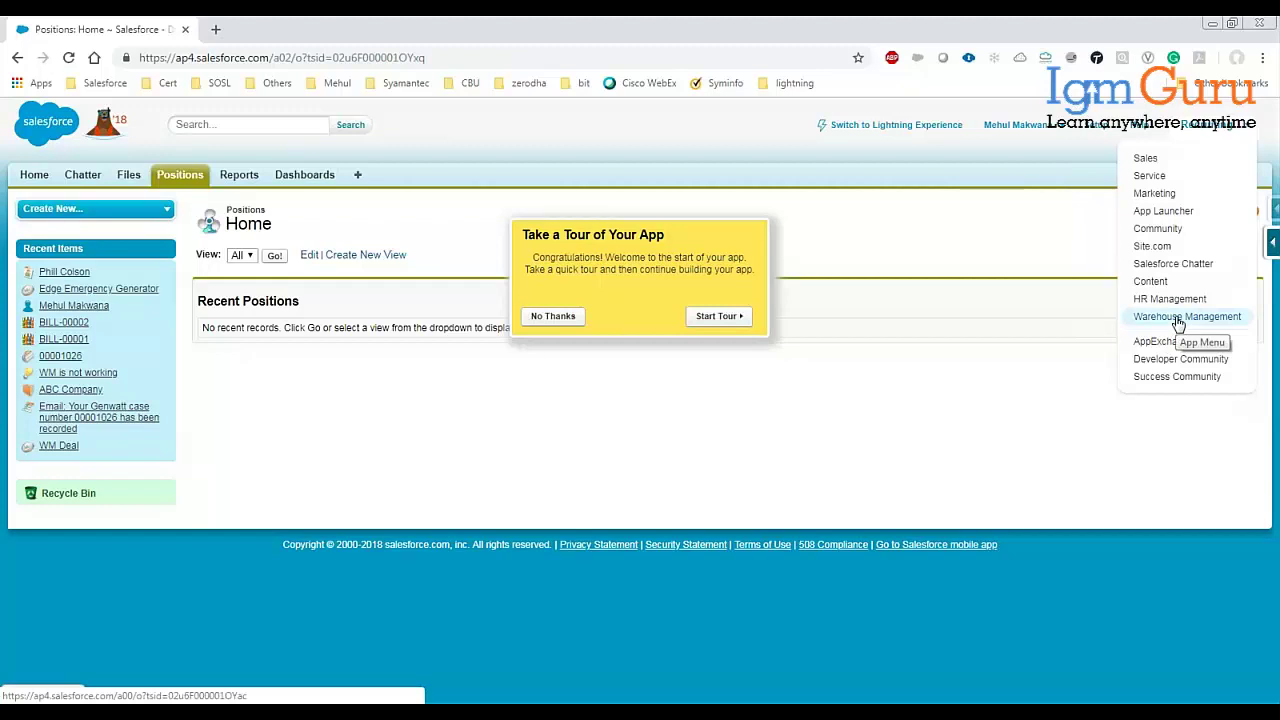
left_click(1143, 159)
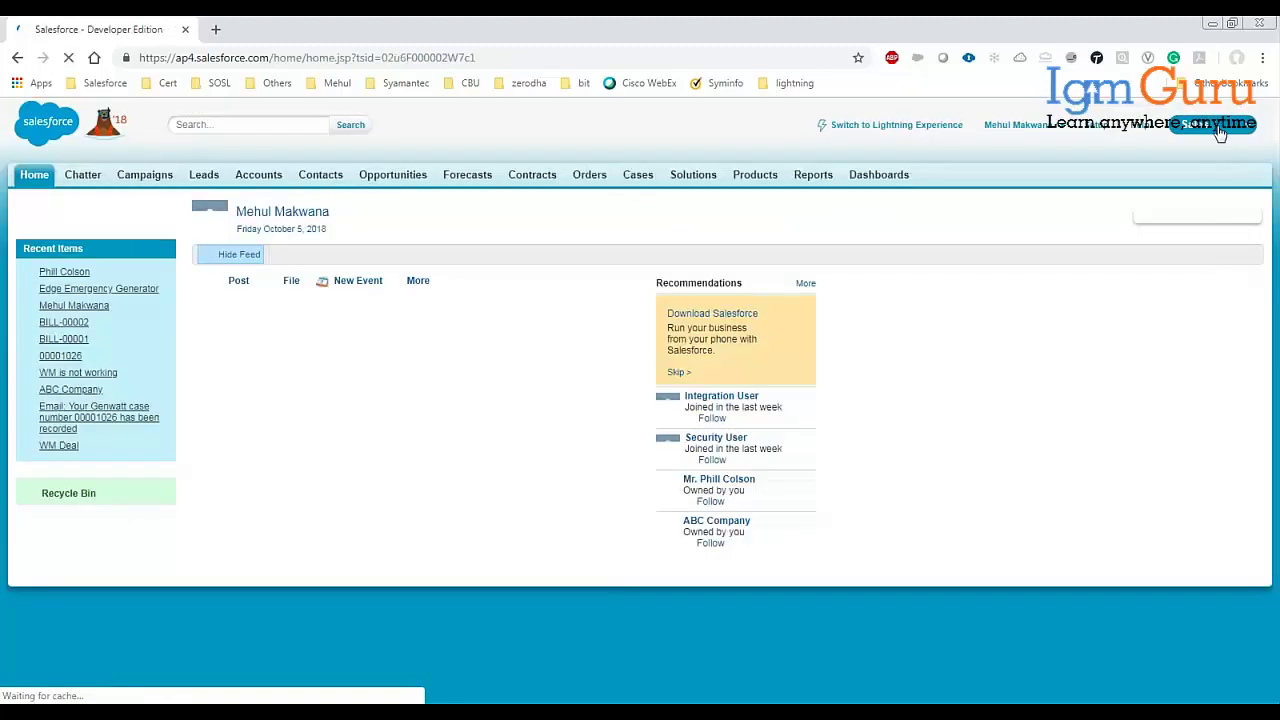
left_click(1220, 128)
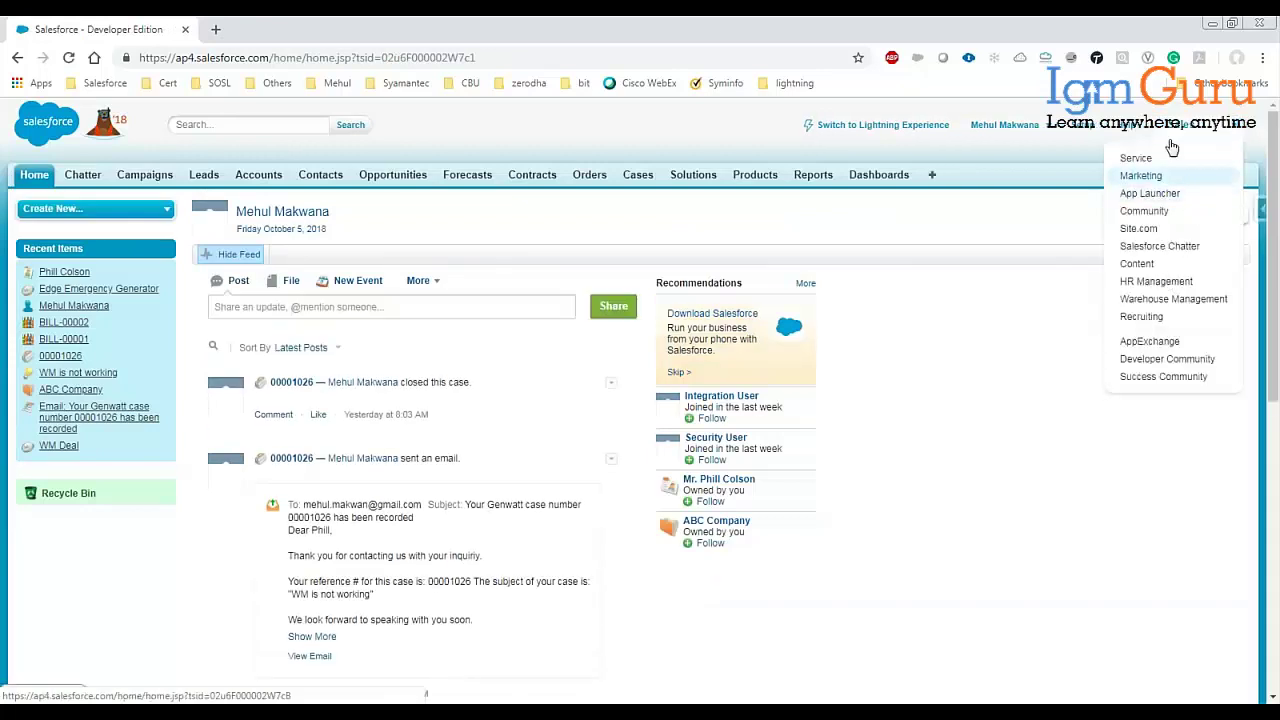
left_click(1190, 132)
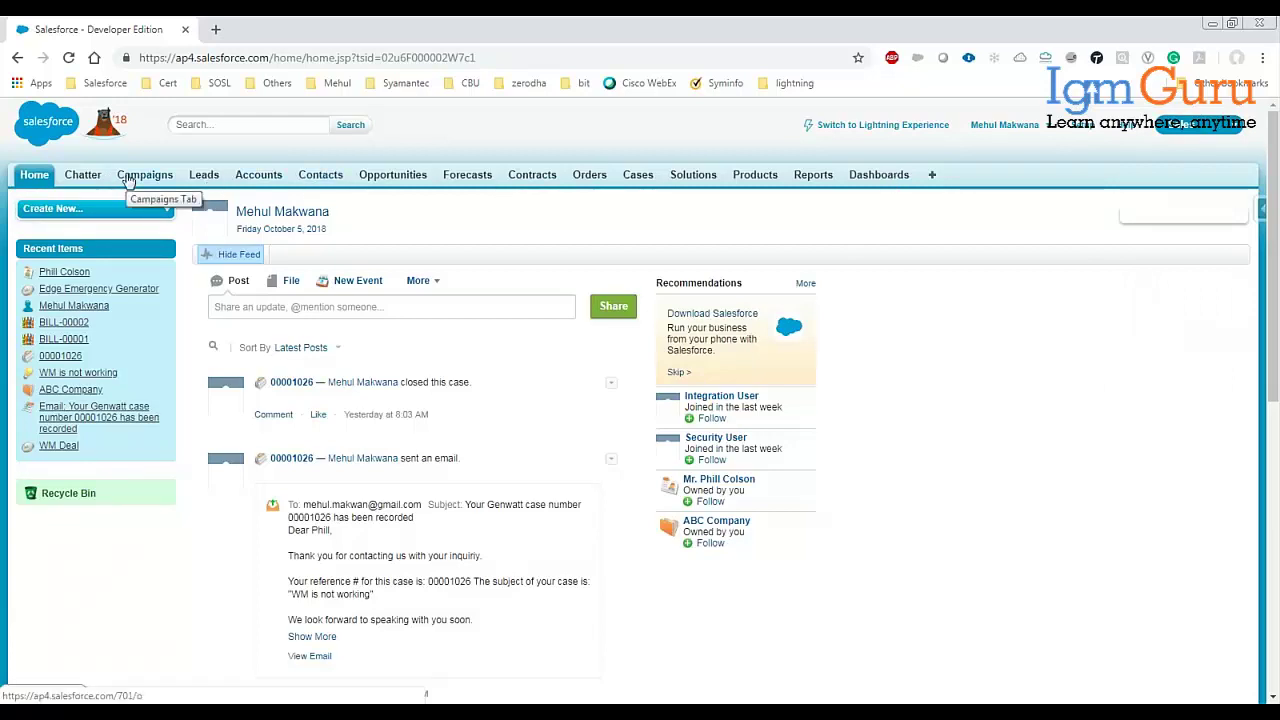
left_click(1185, 126)
left_click(1158, 318)
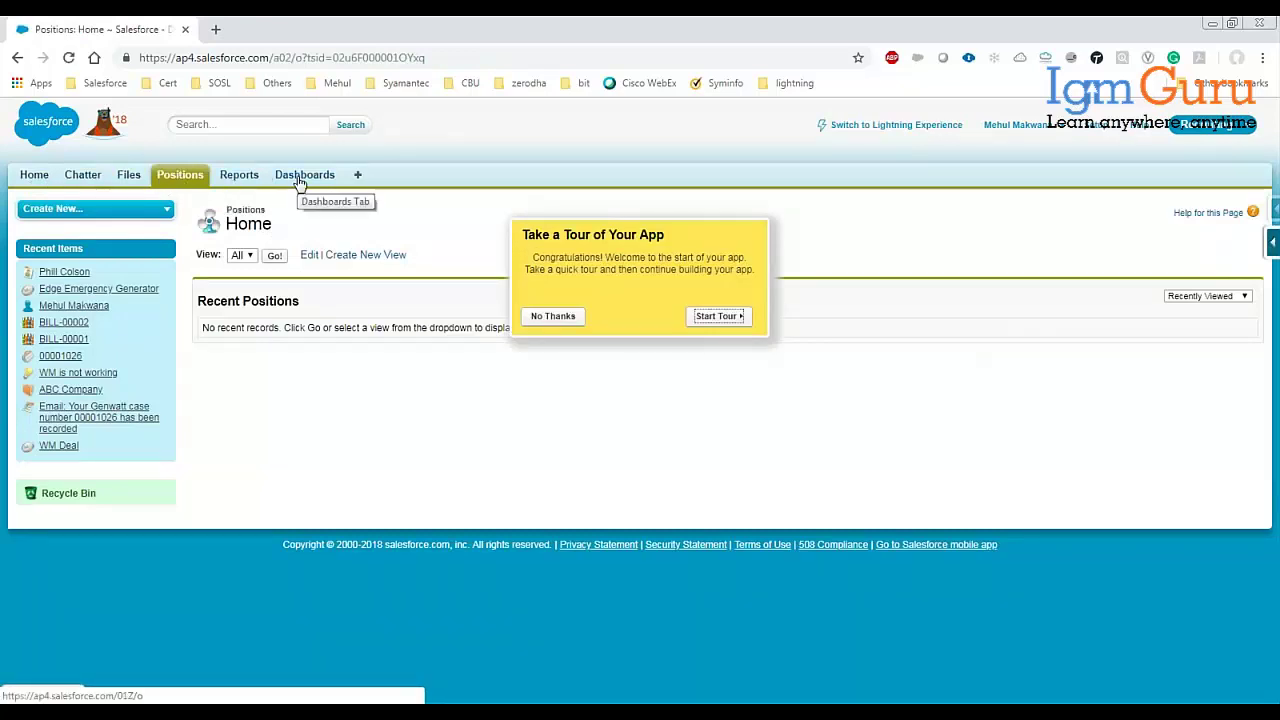
Step: Decline the app tour and create a position record named Salesforce Dev
left_click(553, 316)
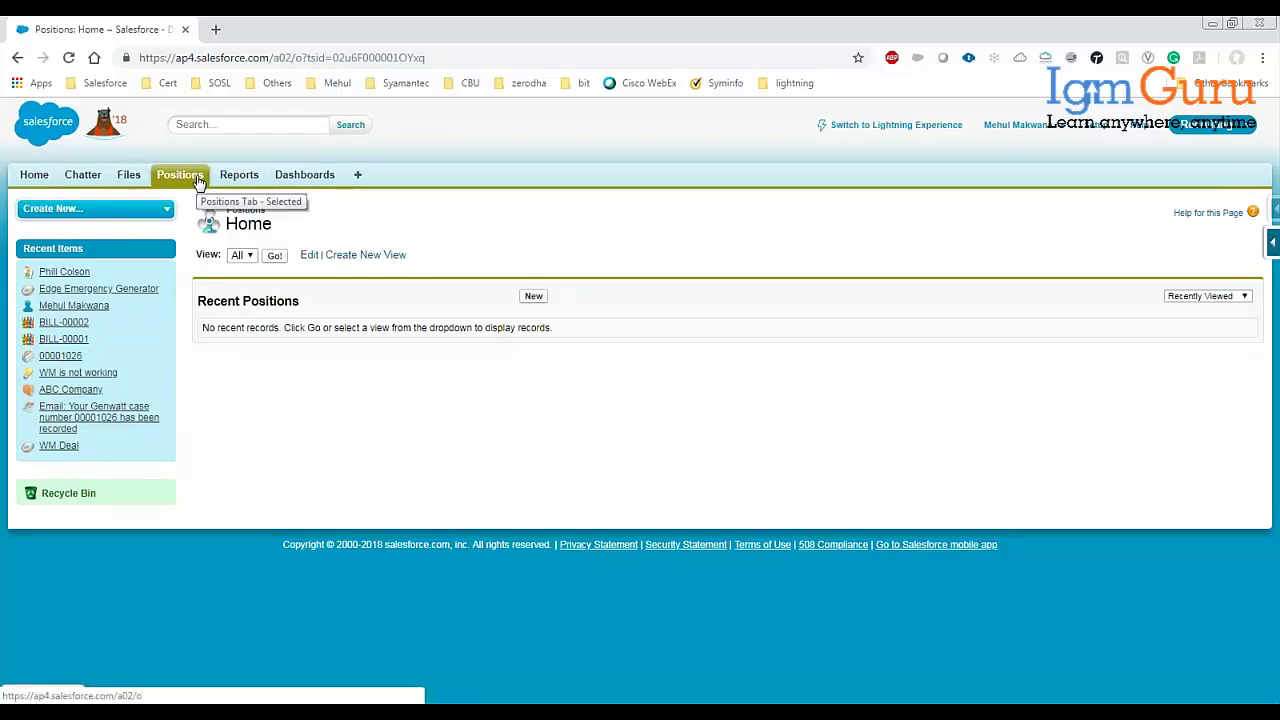
left_click(533, 298)
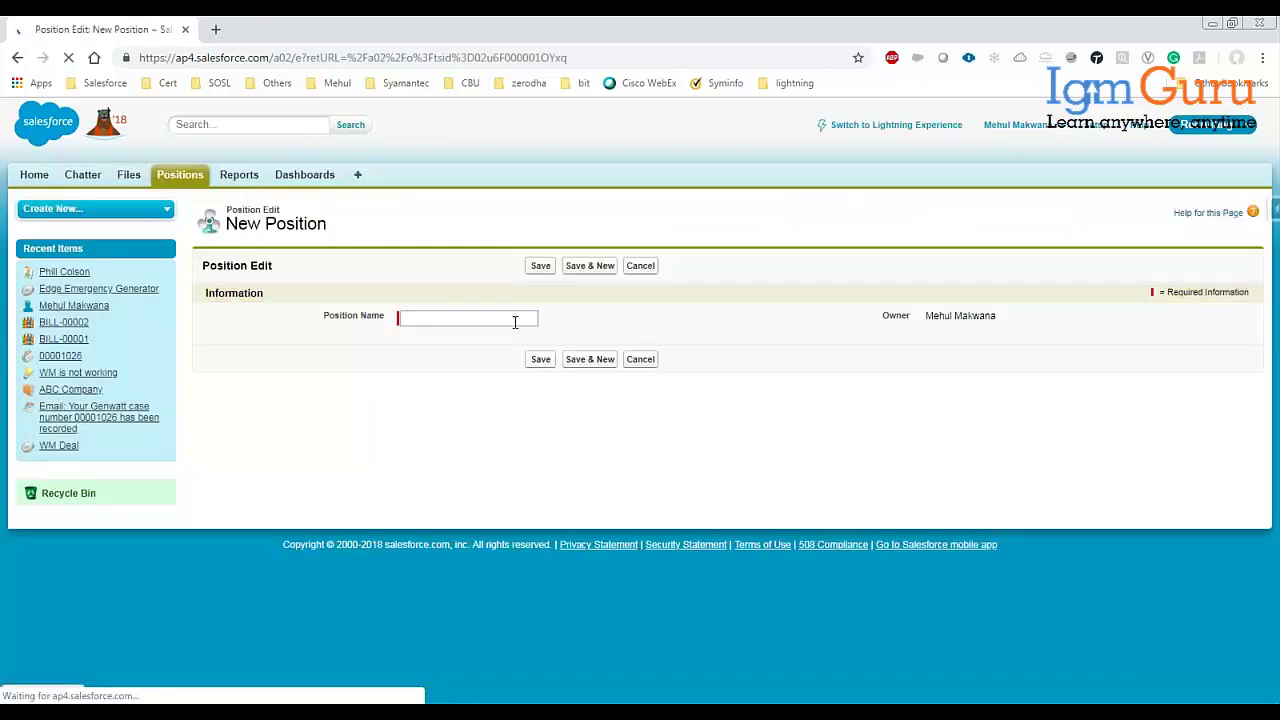
left_click(514, 317)
type("alesforce")
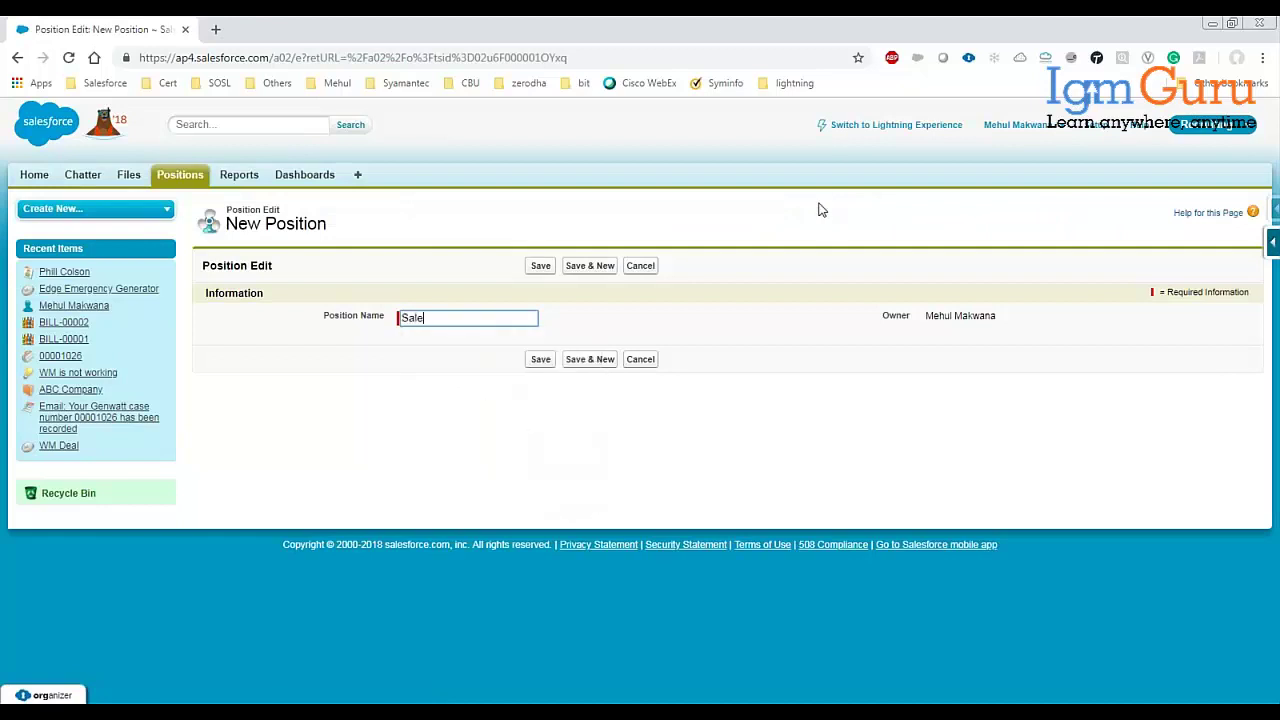
type(" Dev")
left_click(555, 268)
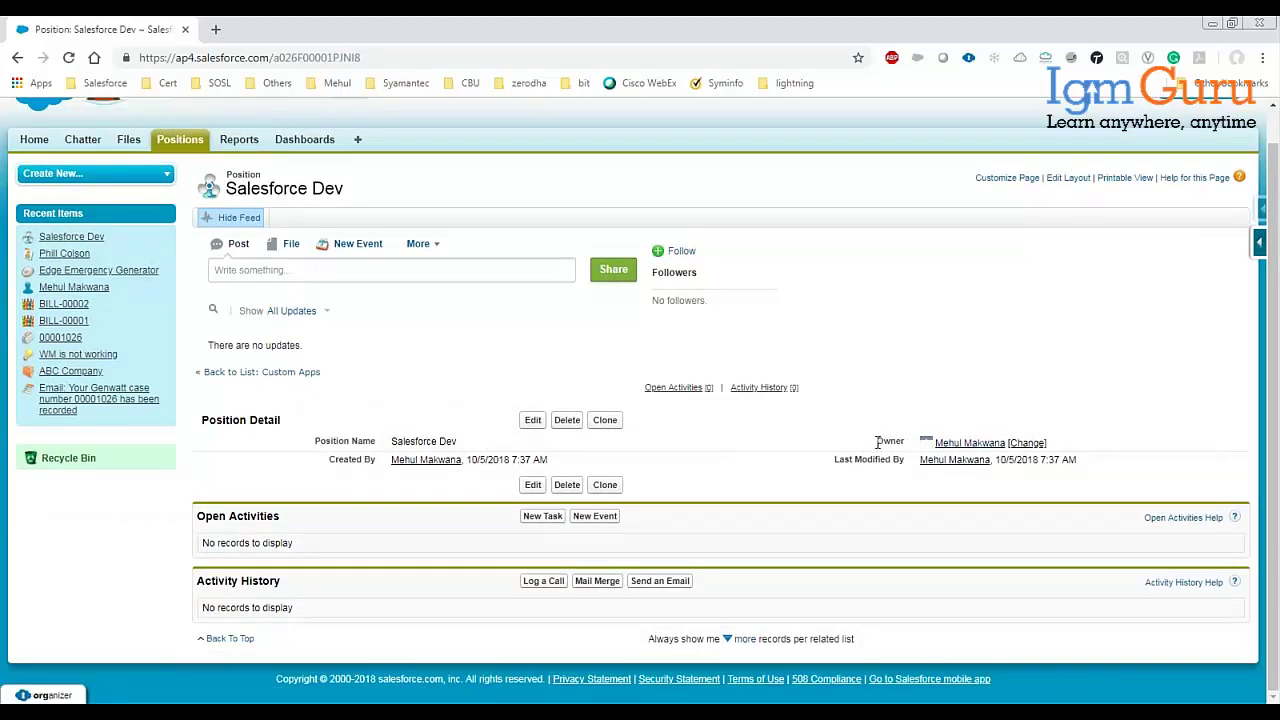
Step: Check the saved position's owner, return to the Positions home and open the Salesforce Dev record from the recent list
left_click_drag(877, 441, 915, 447)
left_click(180, 145)
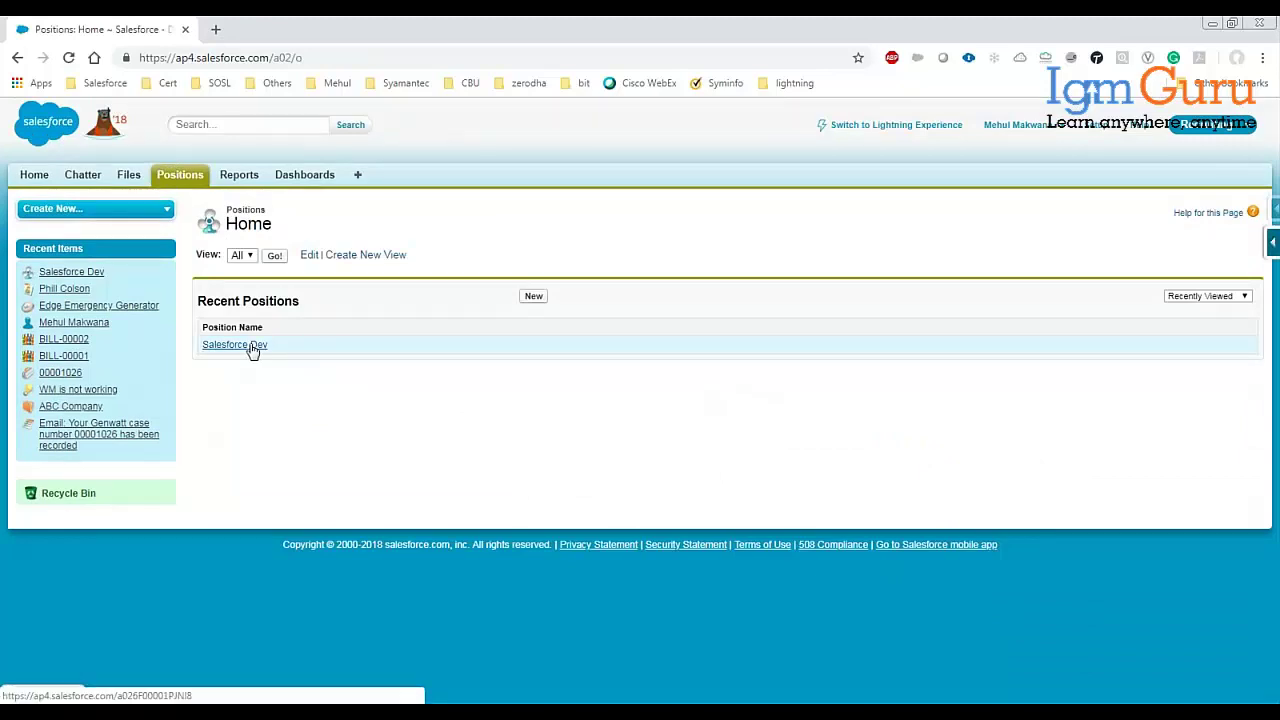
left_click(252, 346)
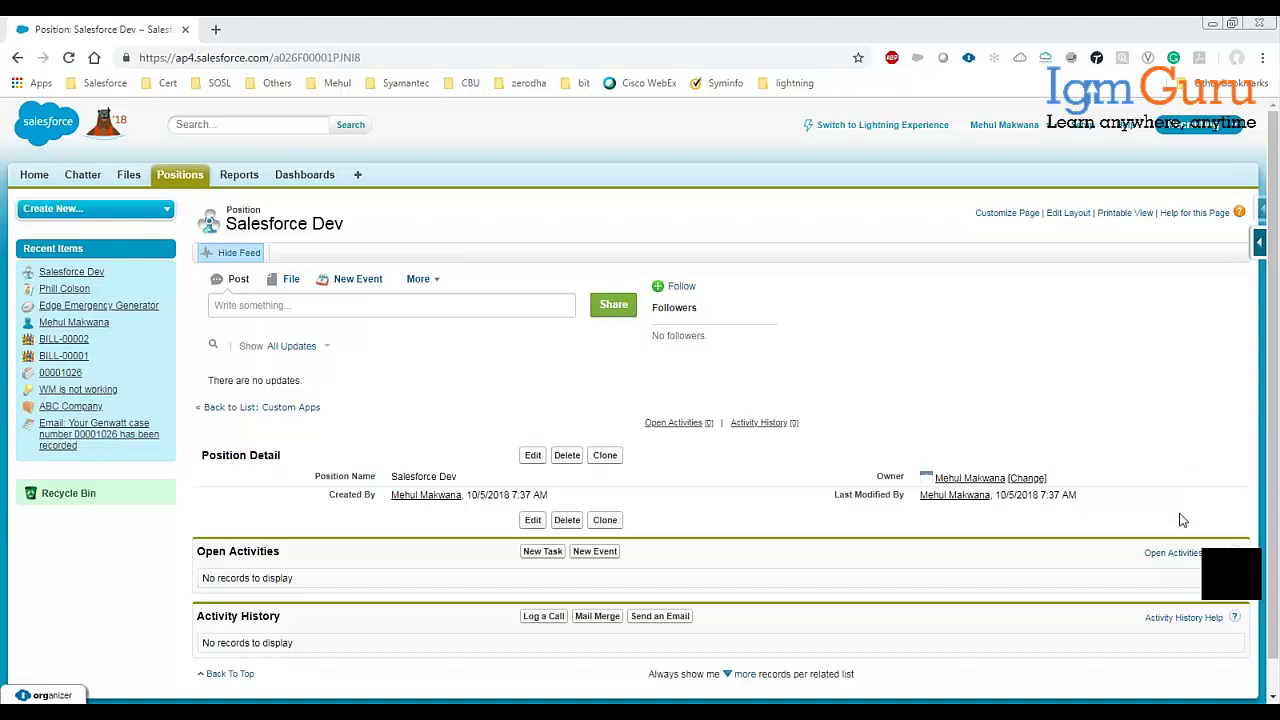
left_click_drag(1183, 507, 1177, 604)
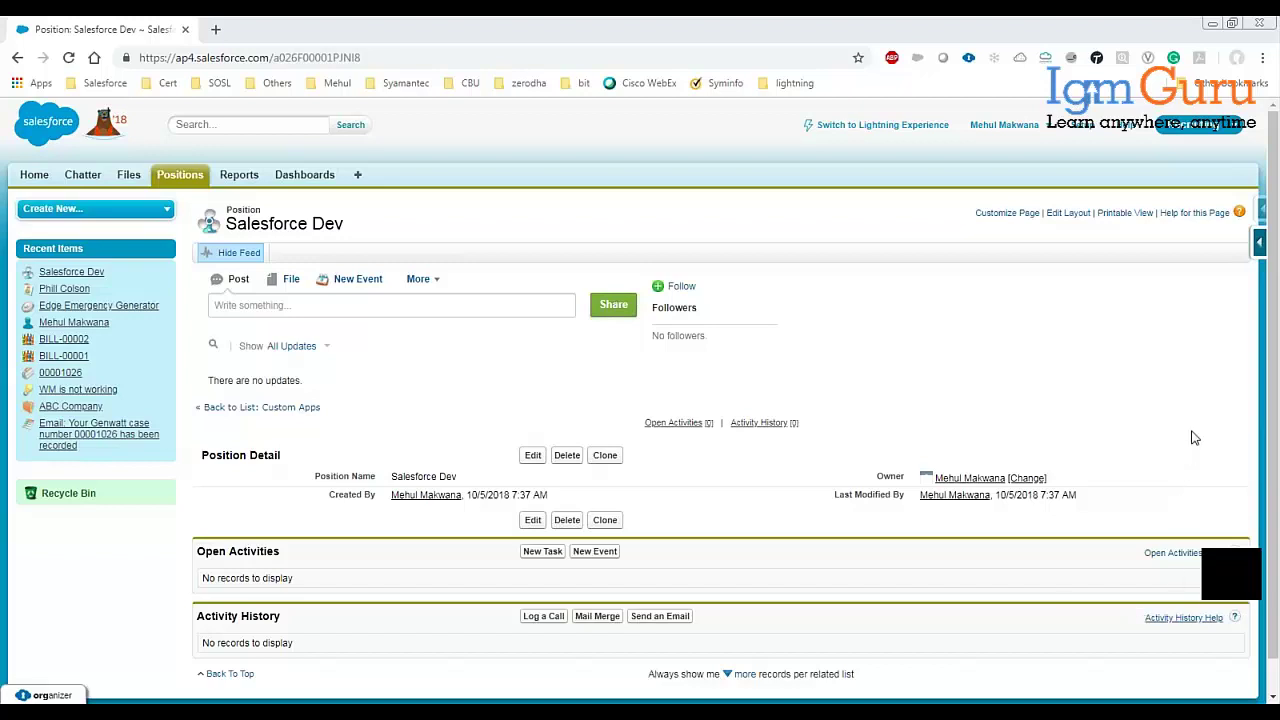